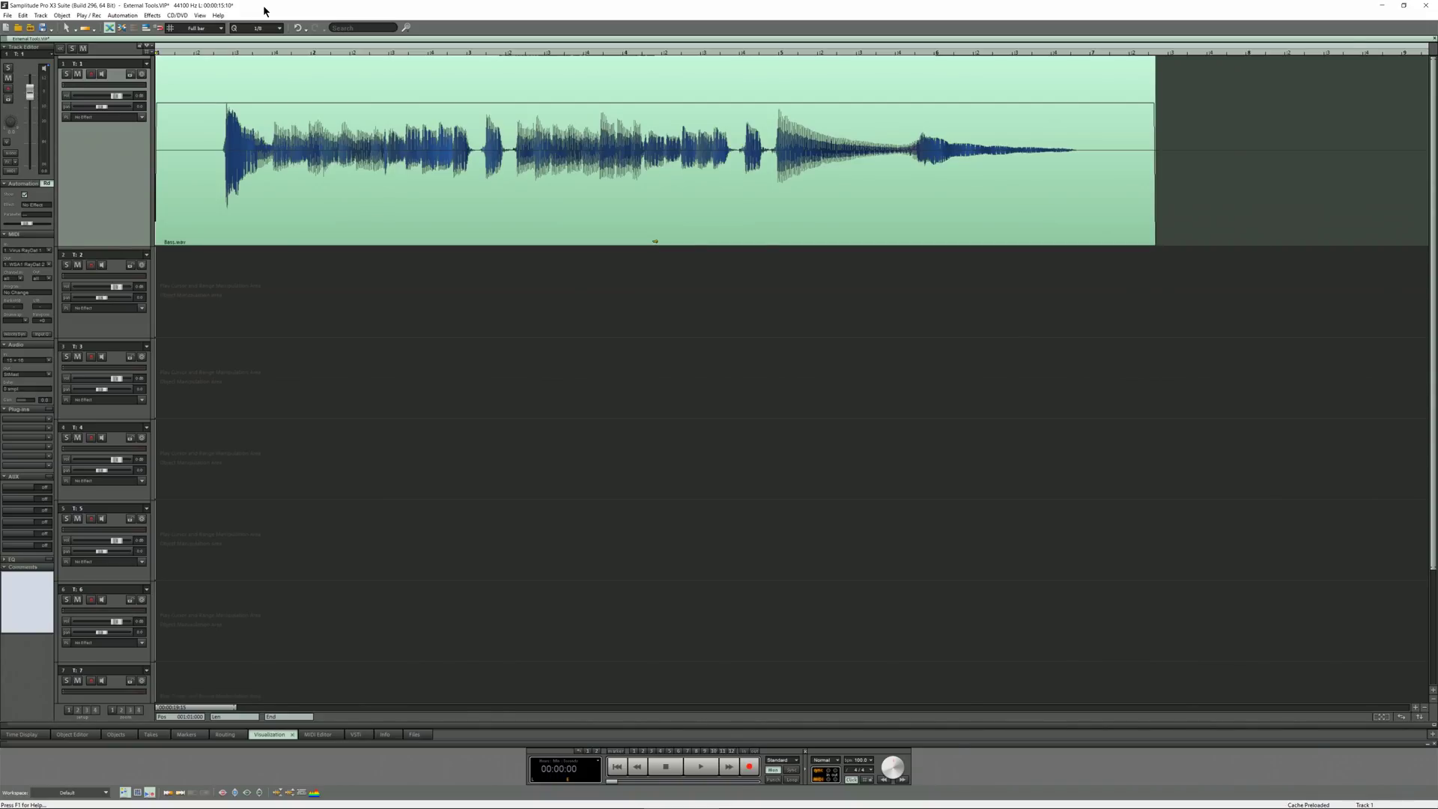
Step: Confirm effect copies are saved as new 32-bit float FX files with extended names, then close preferences
{"action": "key", "text": "y"}
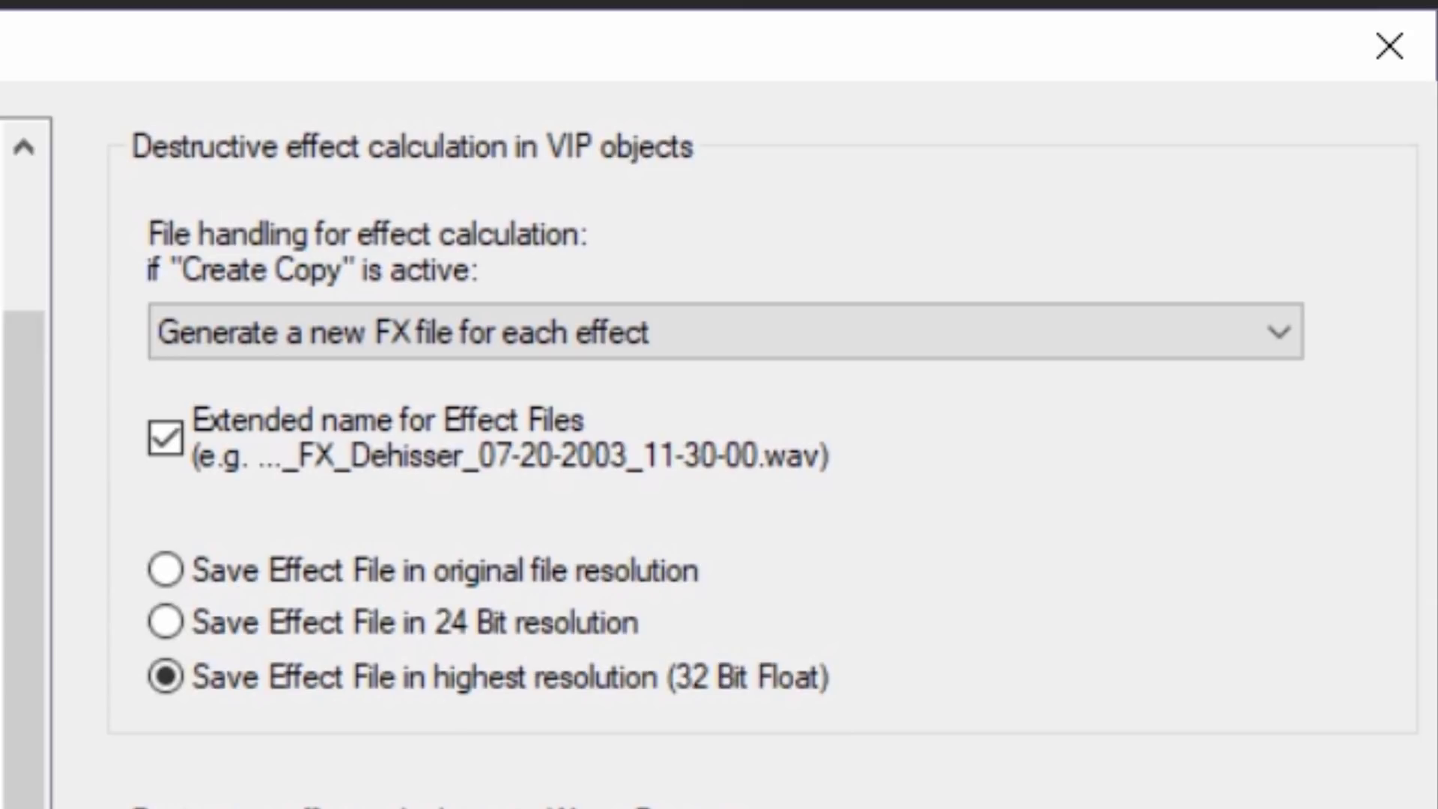
{"action": "key", "text": "alt+Down"}
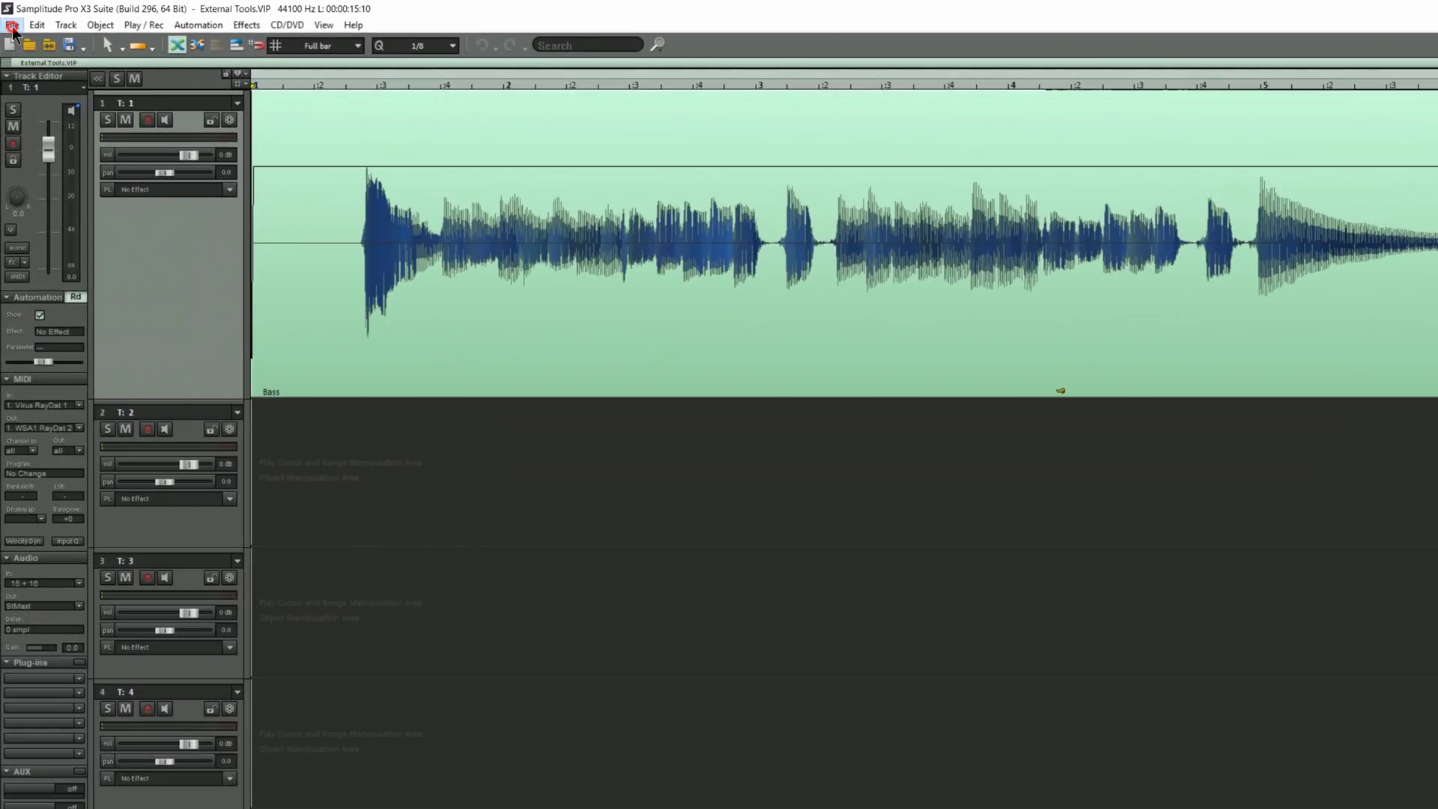
Step: Add 'Edit in Sound Forge Pro 11' and 'Edit in SpectraLayers' entries in the External Tools dialog
{"action": "left_click", "coordinate": [7, 15]}
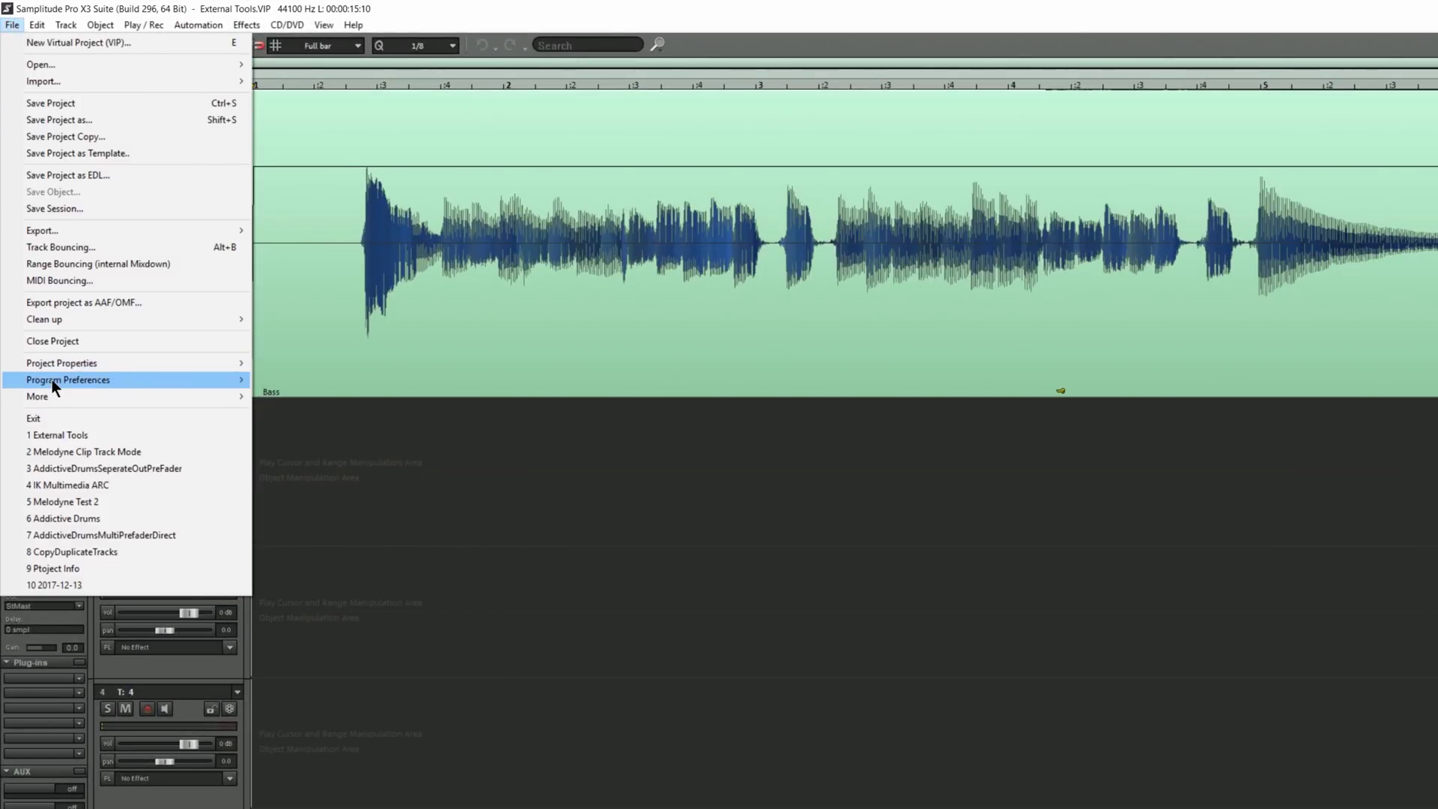
{"action": "mouse_move", "coordinate": [52, 380]}
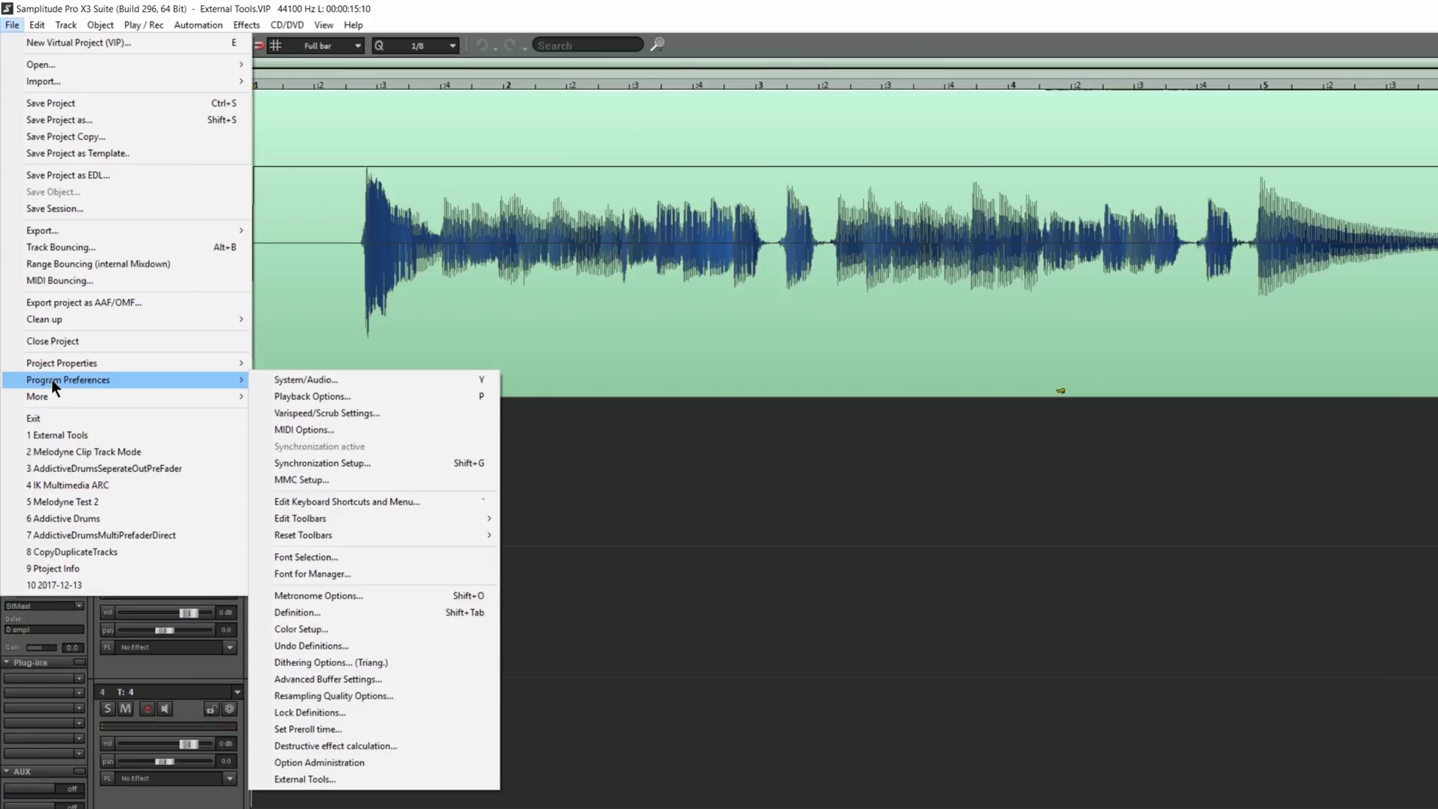
{"action": "left_click", "coordinate": [377, 779]}
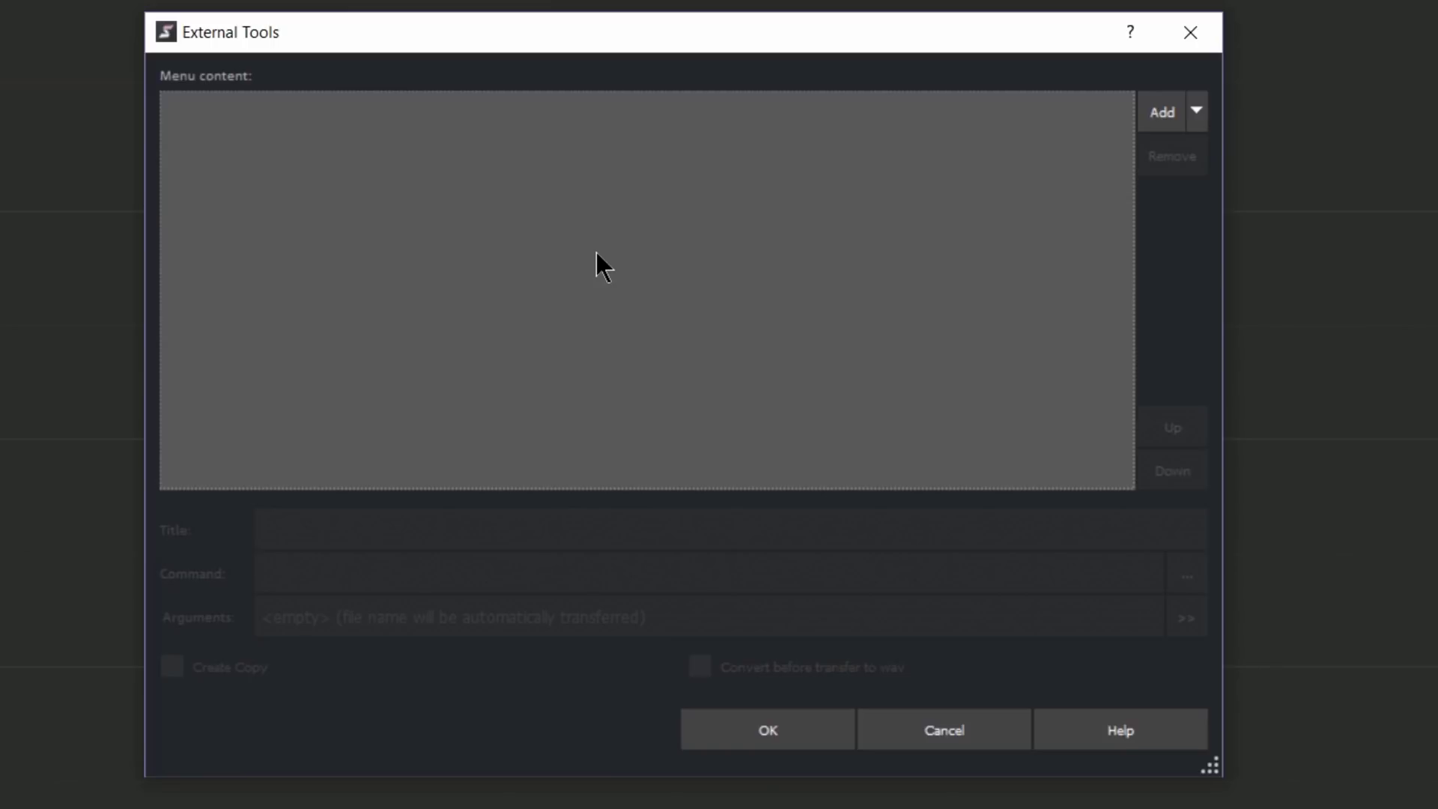
{"action": "left_click", "coordinate": [1197, 112]}
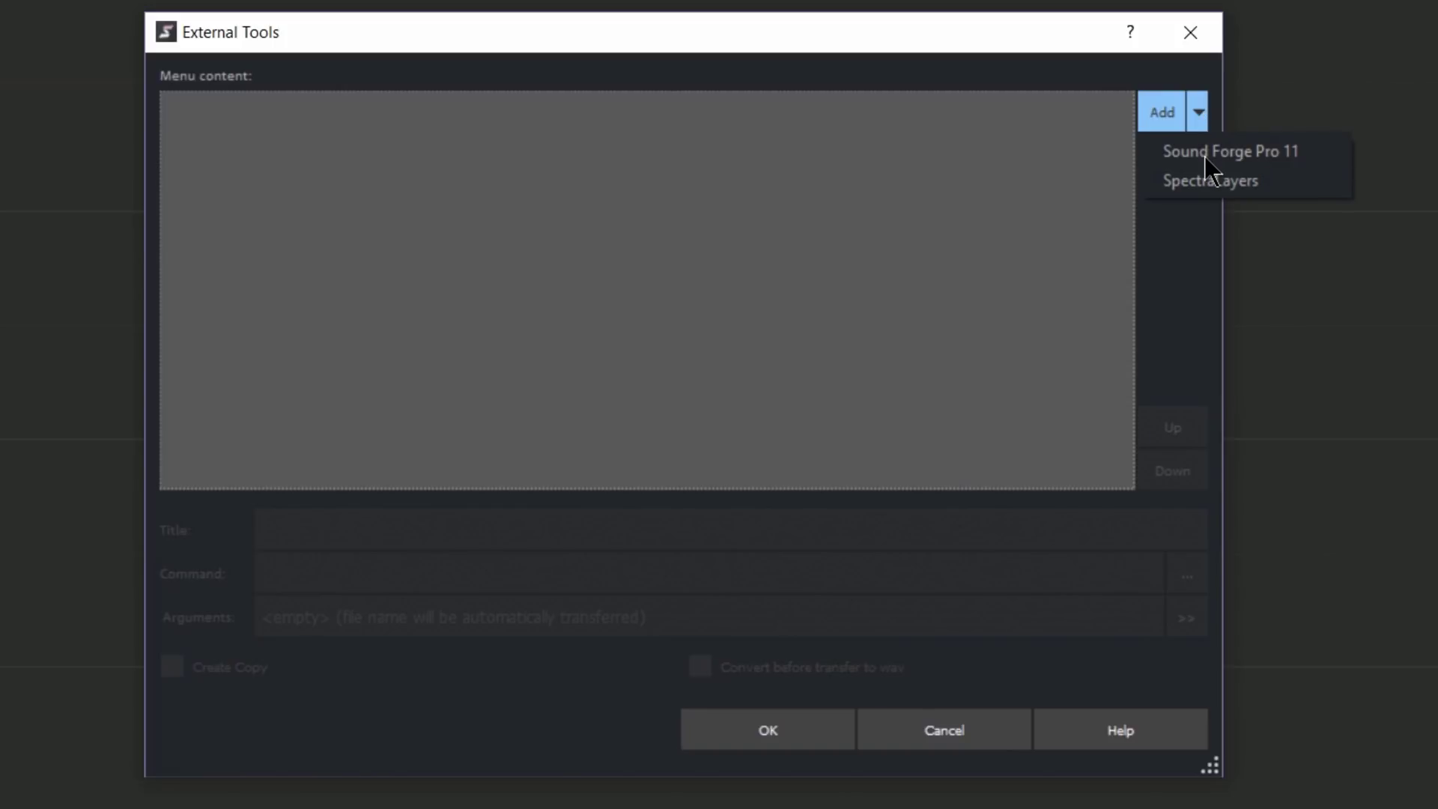
{"action": "left_click", "coordinate": [1204, 156]}
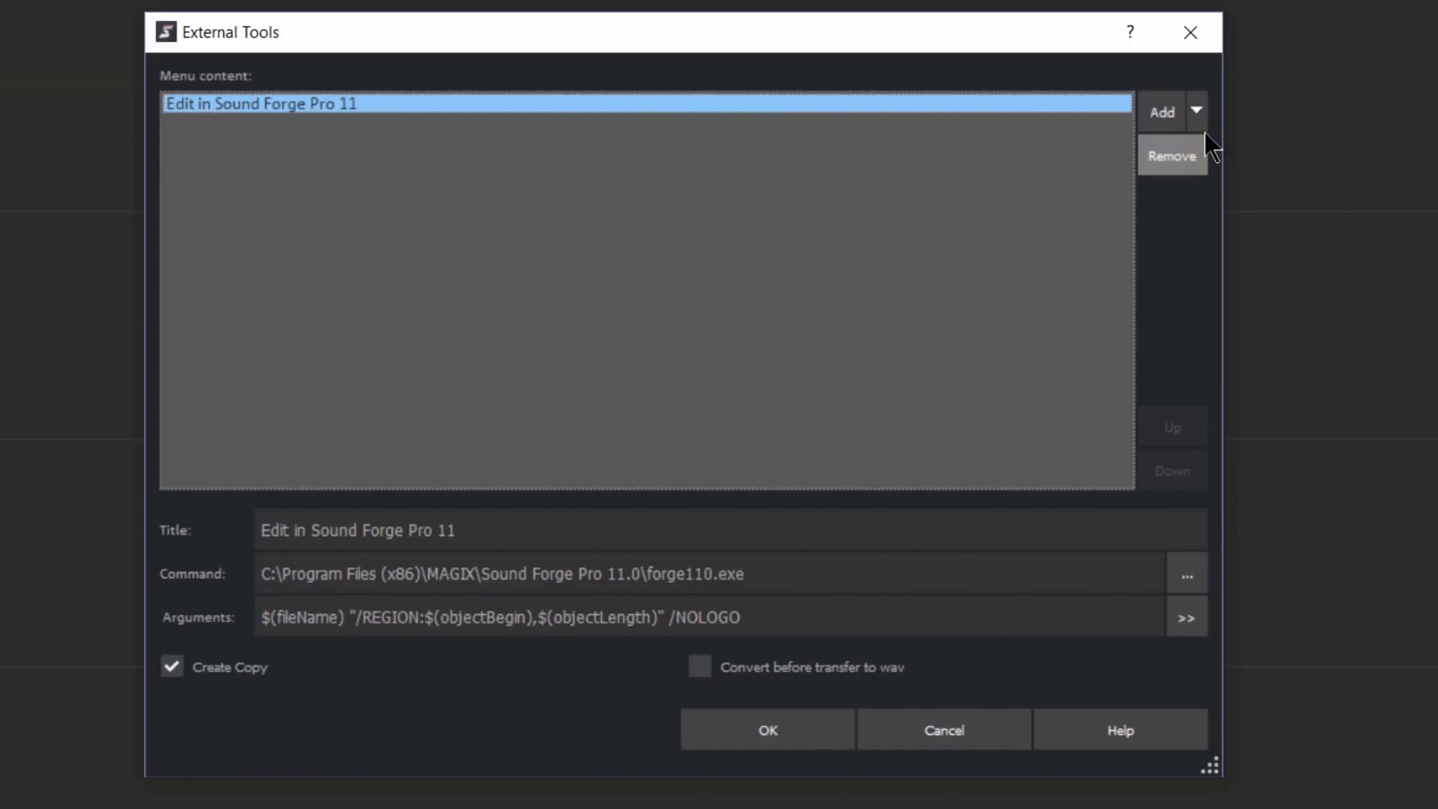
{"action": "left_click", "coordinate": [1198, 103]}
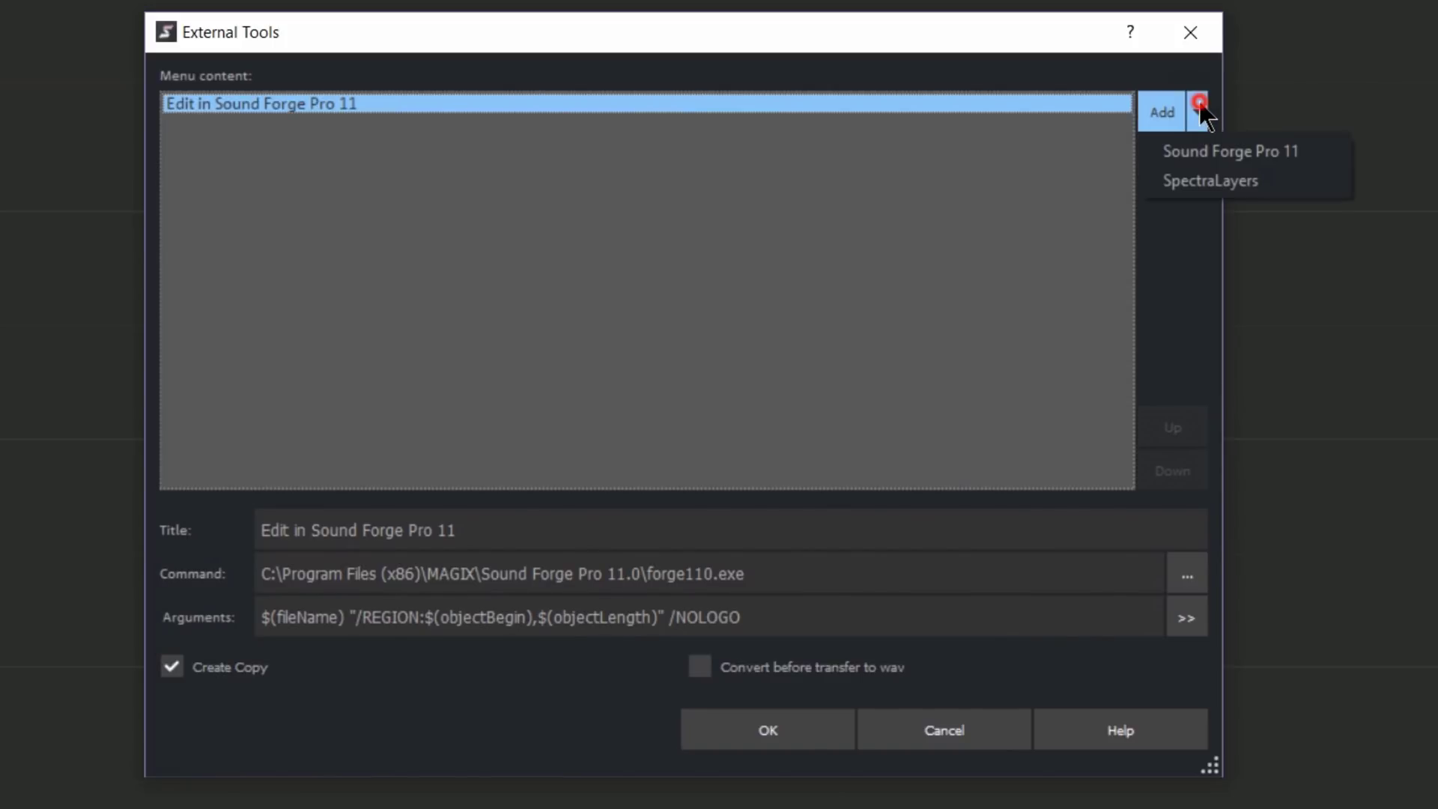
{"action": "left_click", "coordinate": [1192, 183]}
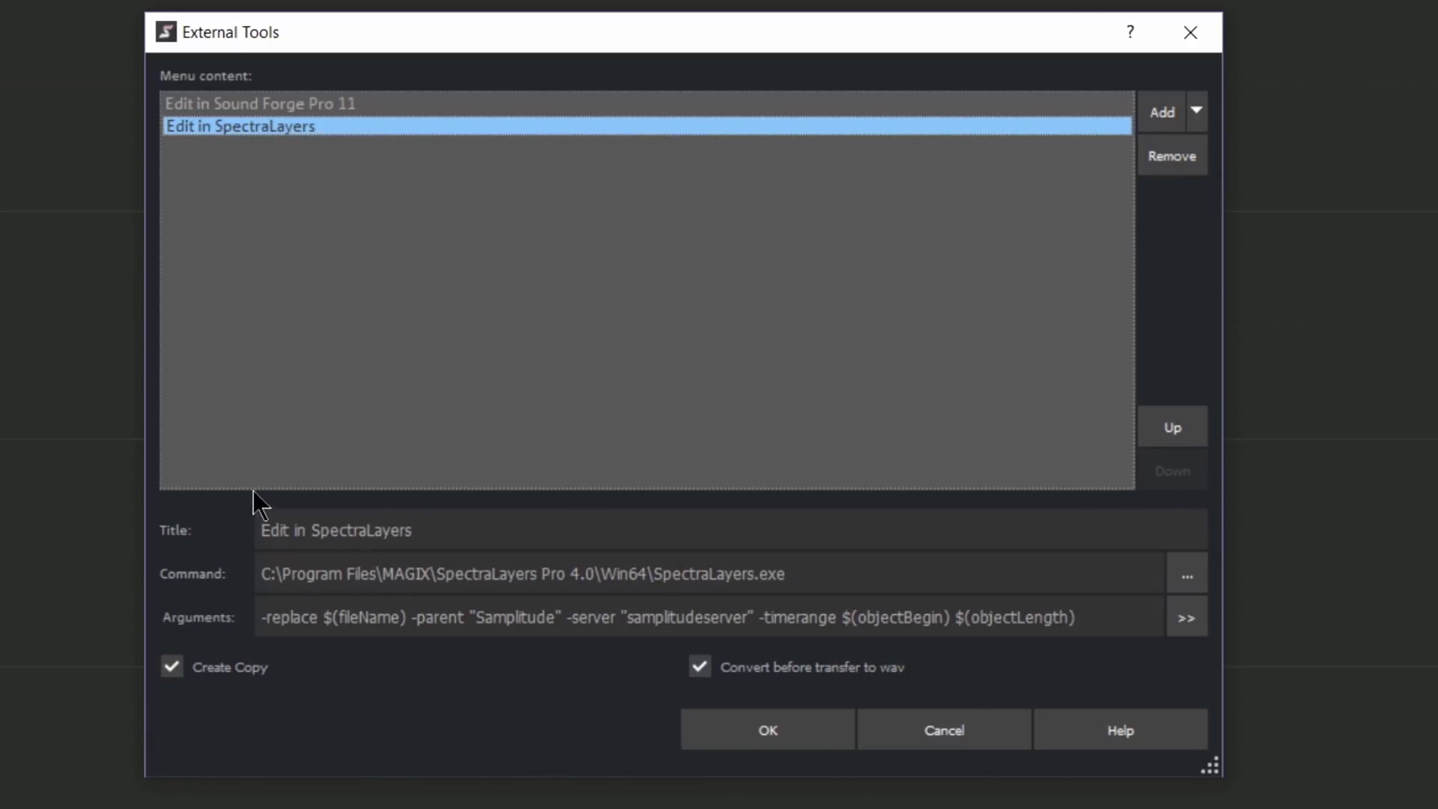
Step: Enable Convert before transfer to wav for Sound Forge Pro 11 and confirm the external tools setup
{"action": "left_click", "coordinate": [290, 102]}
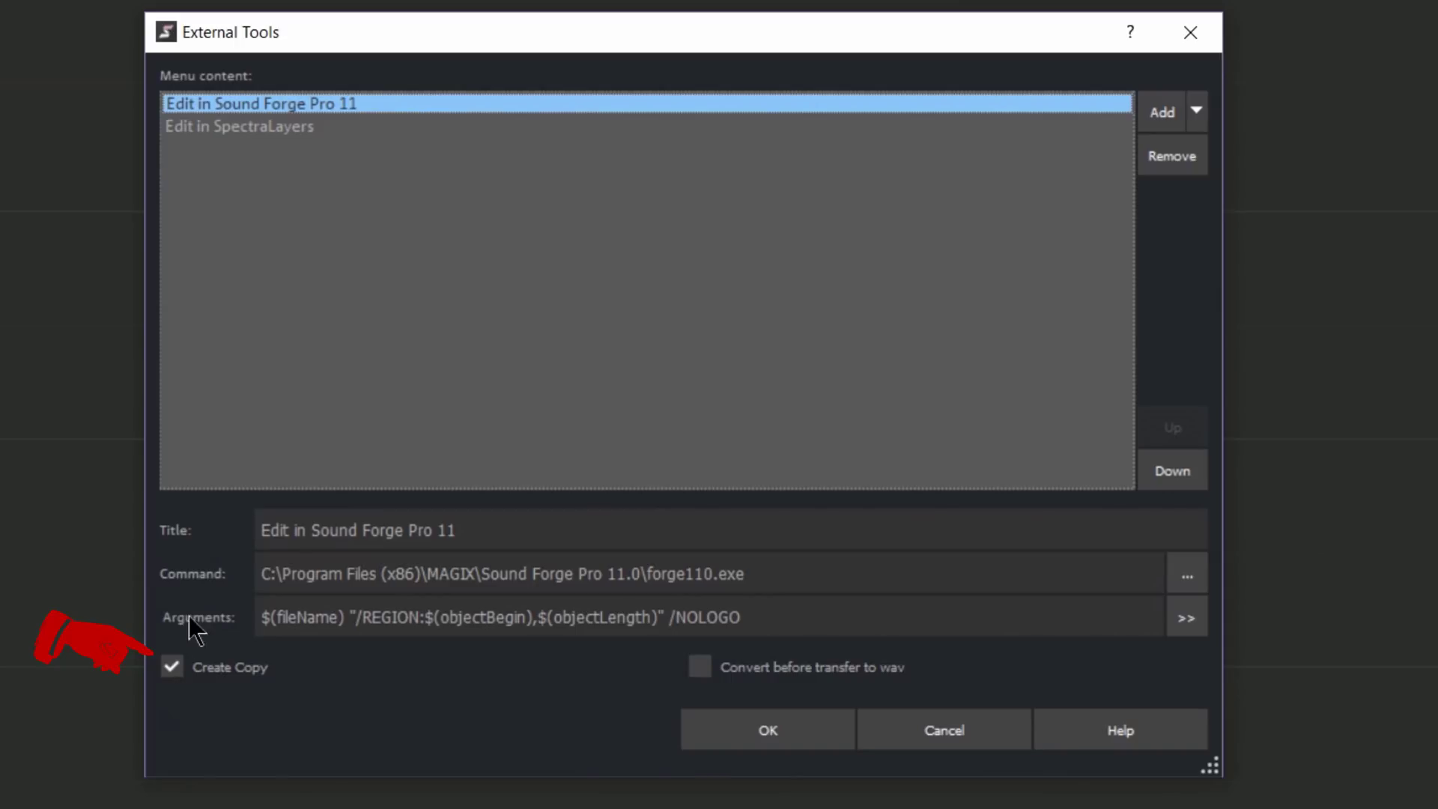
{"action": "left_click", "coordinate": [225, 123]}
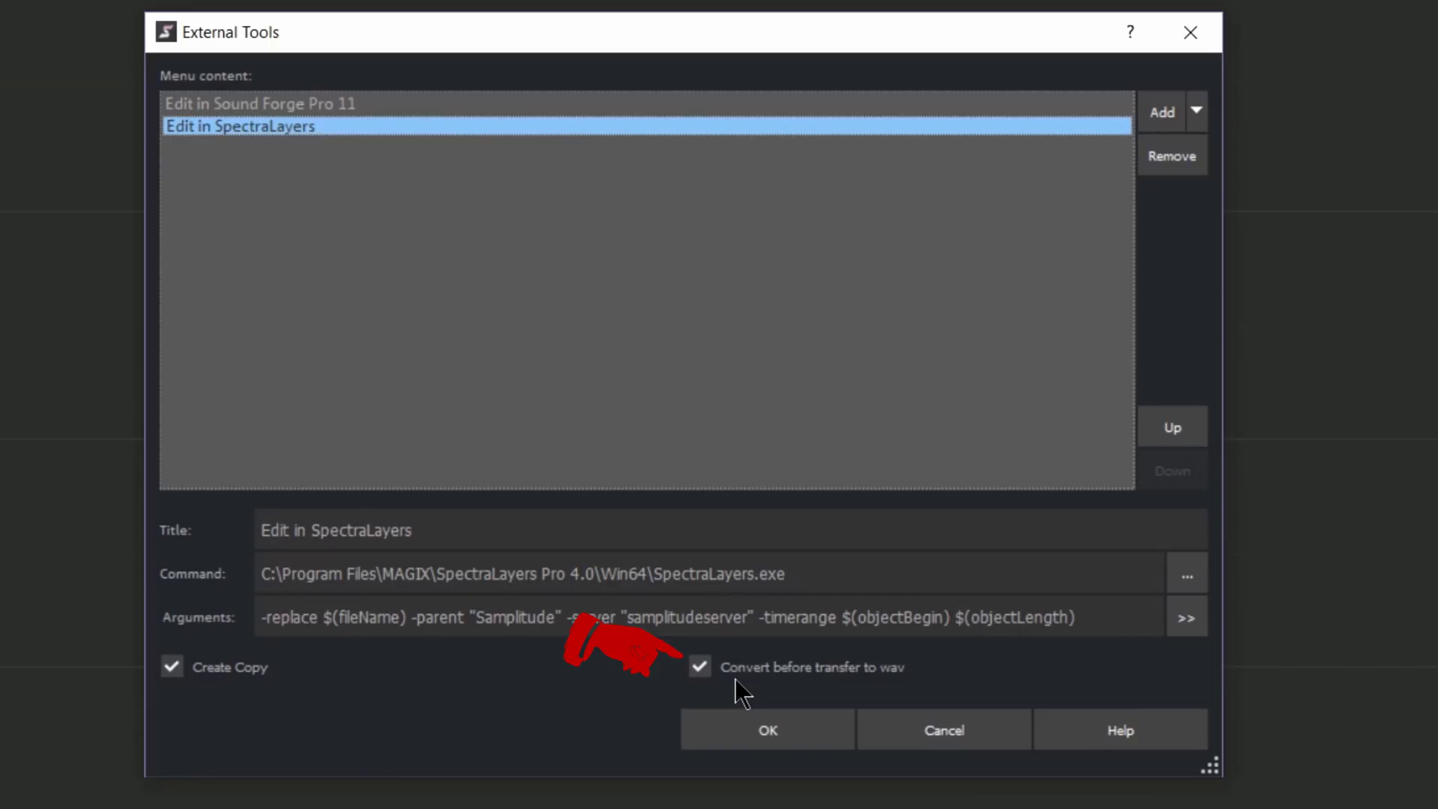
{"action": "left_click", "coordinate": [419, 101]}
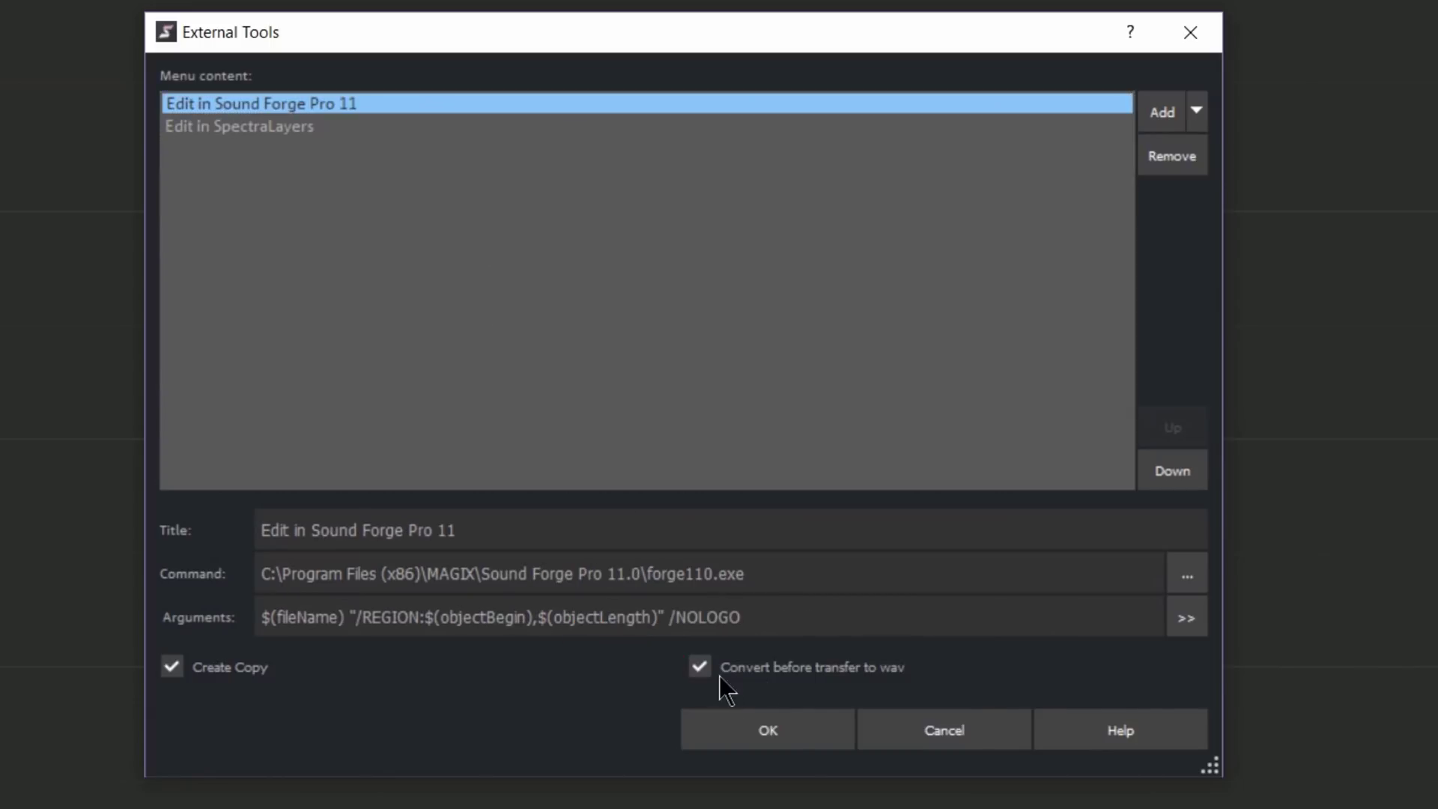
{"action": "left_click", "coordinate": [771, 730]}
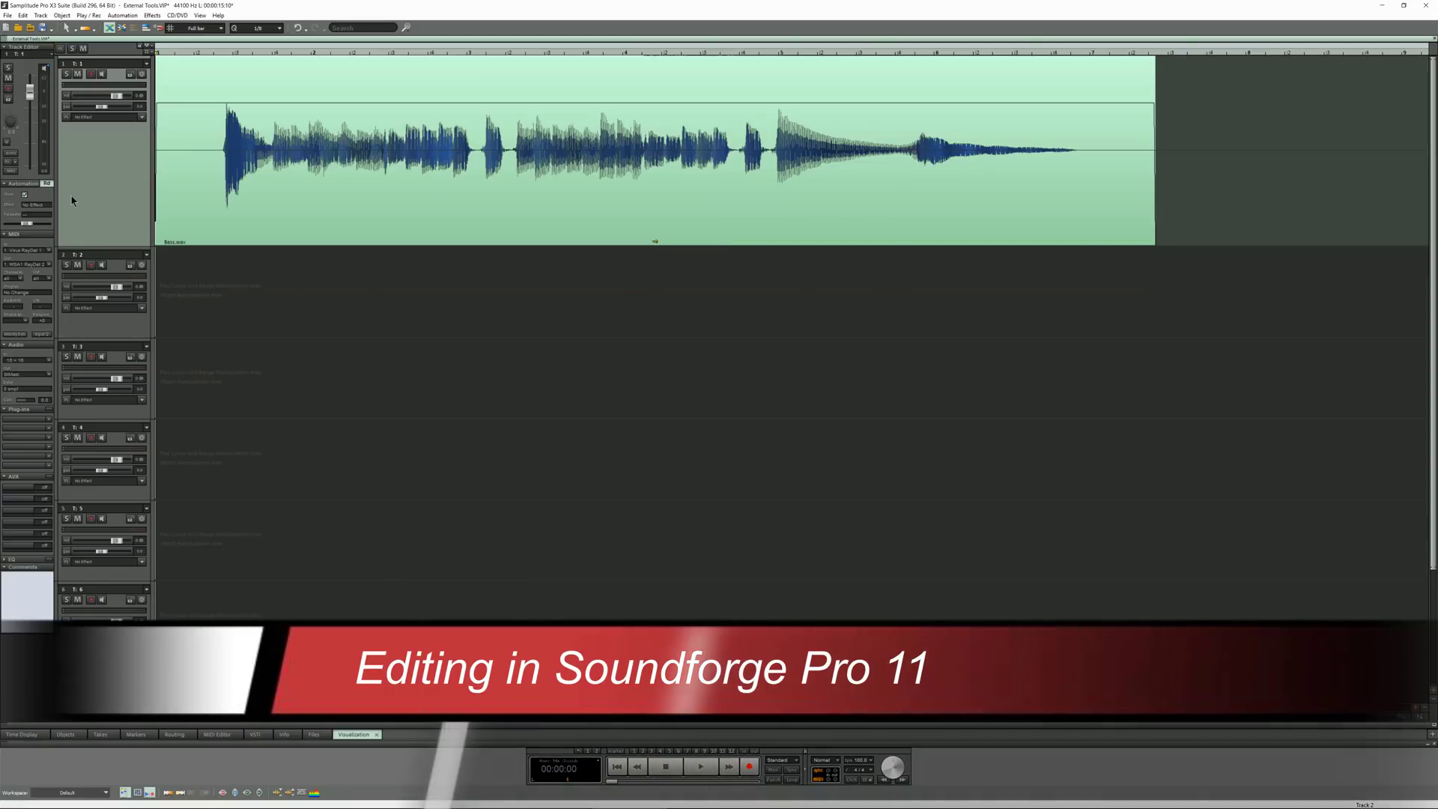
Step: Open the Bass clip in Sound Forge Pro 11 and play the copy from about 1 second
{"action": "left_click", "coordinate": [317, 176]}
{"action": "right_click", "coordinate": [309, 170]}
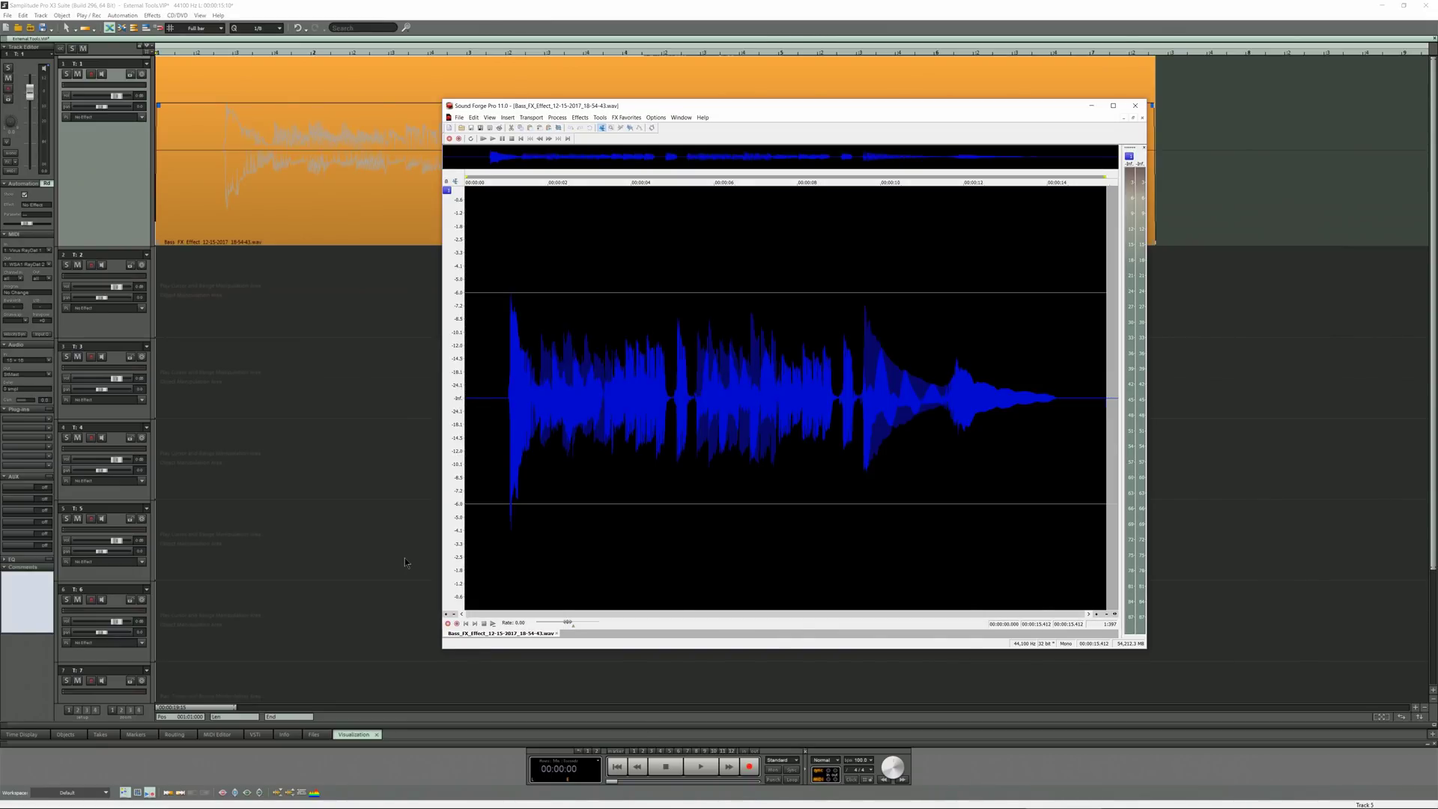
{"action": "left_click", "coordinate": [510, 345]}
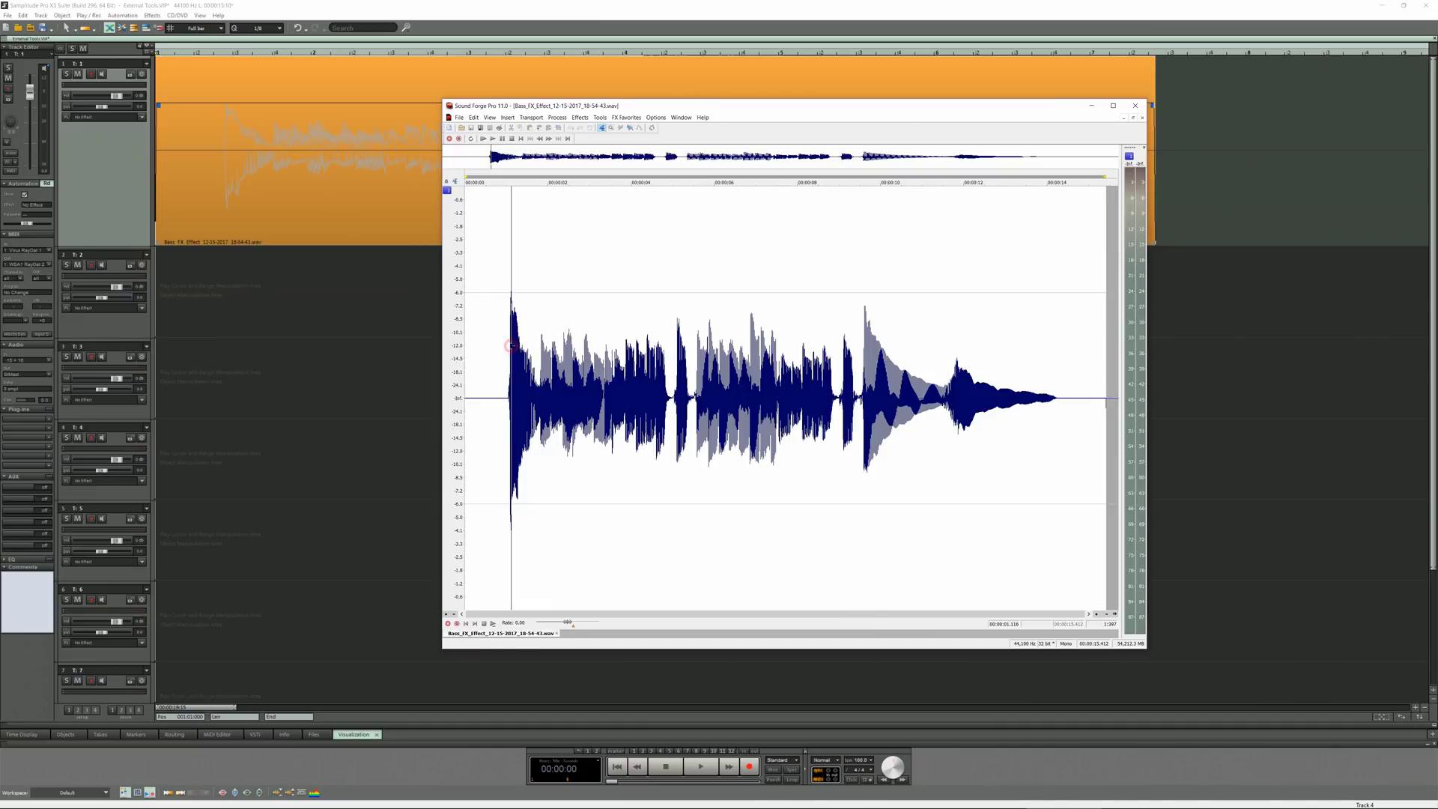
{"action": "key", "text": "space"}
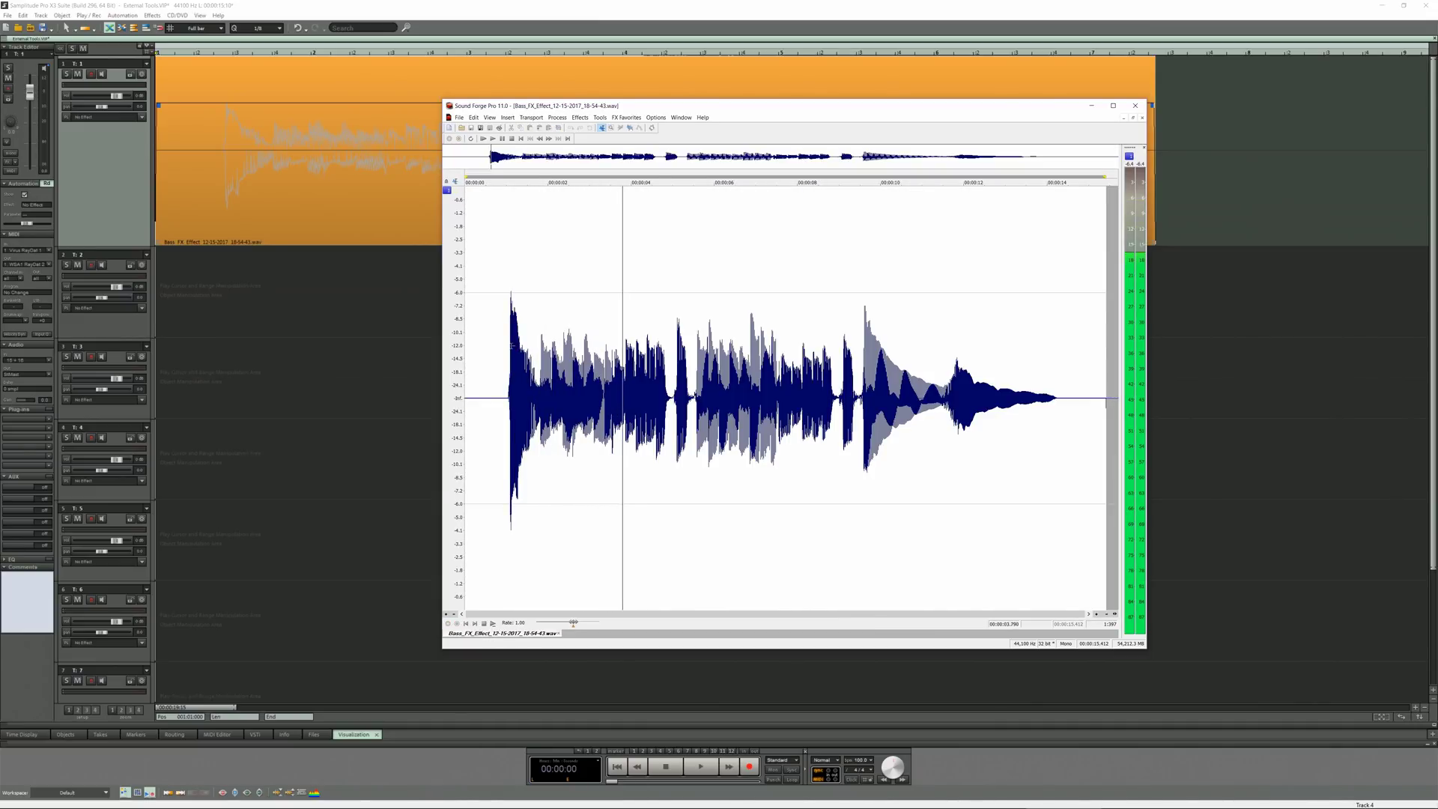
{"action": "key", "text": "space"}
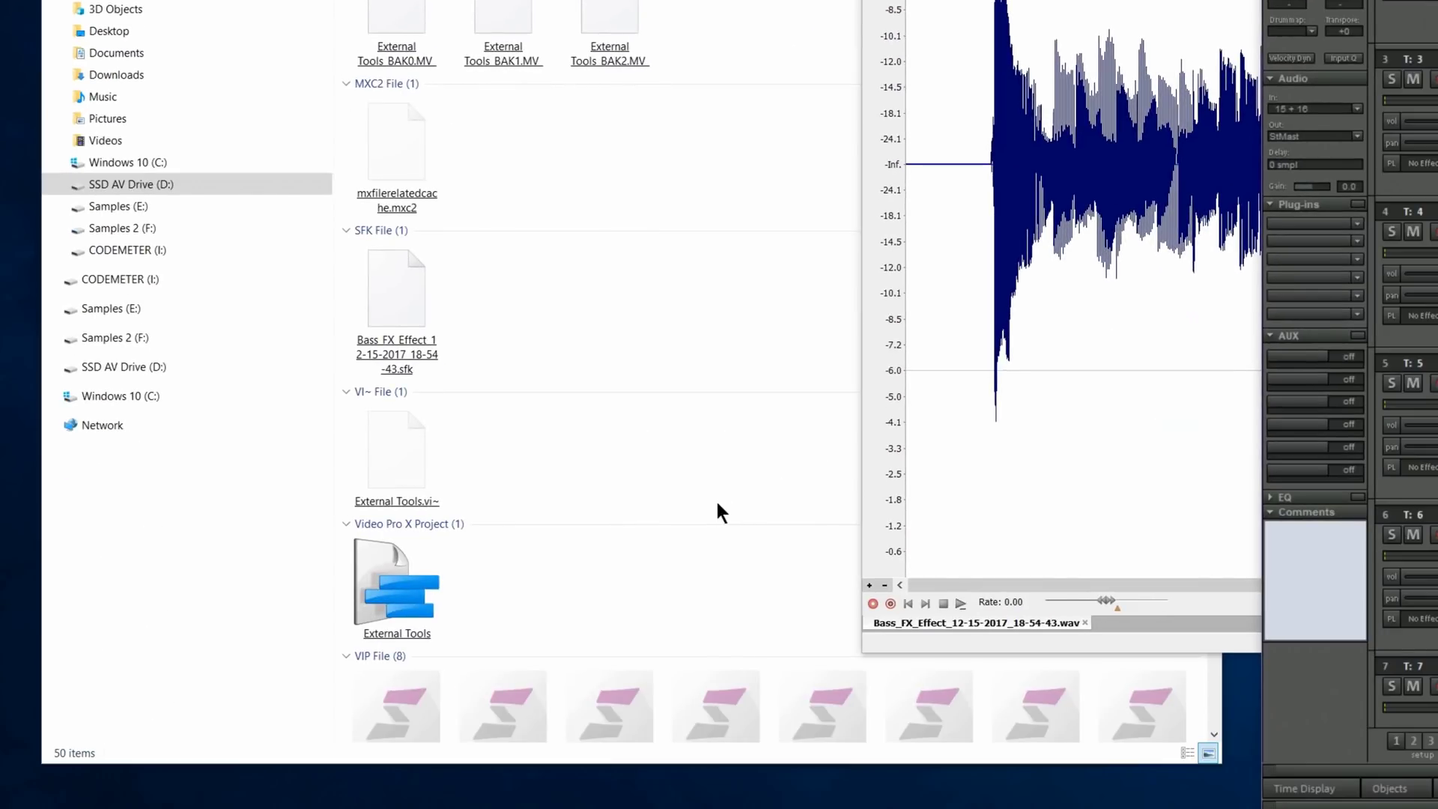
Step: Compare the Bass wav with its Bass FX Effect copy in Explorer, then select a section near 5 seconds
{"action": "scroll", "coordinate": [716, 499], "scroll_direction": "down", "scroll_amount": 3}
{"action": "left_click", "coordinate": [717, 505]}
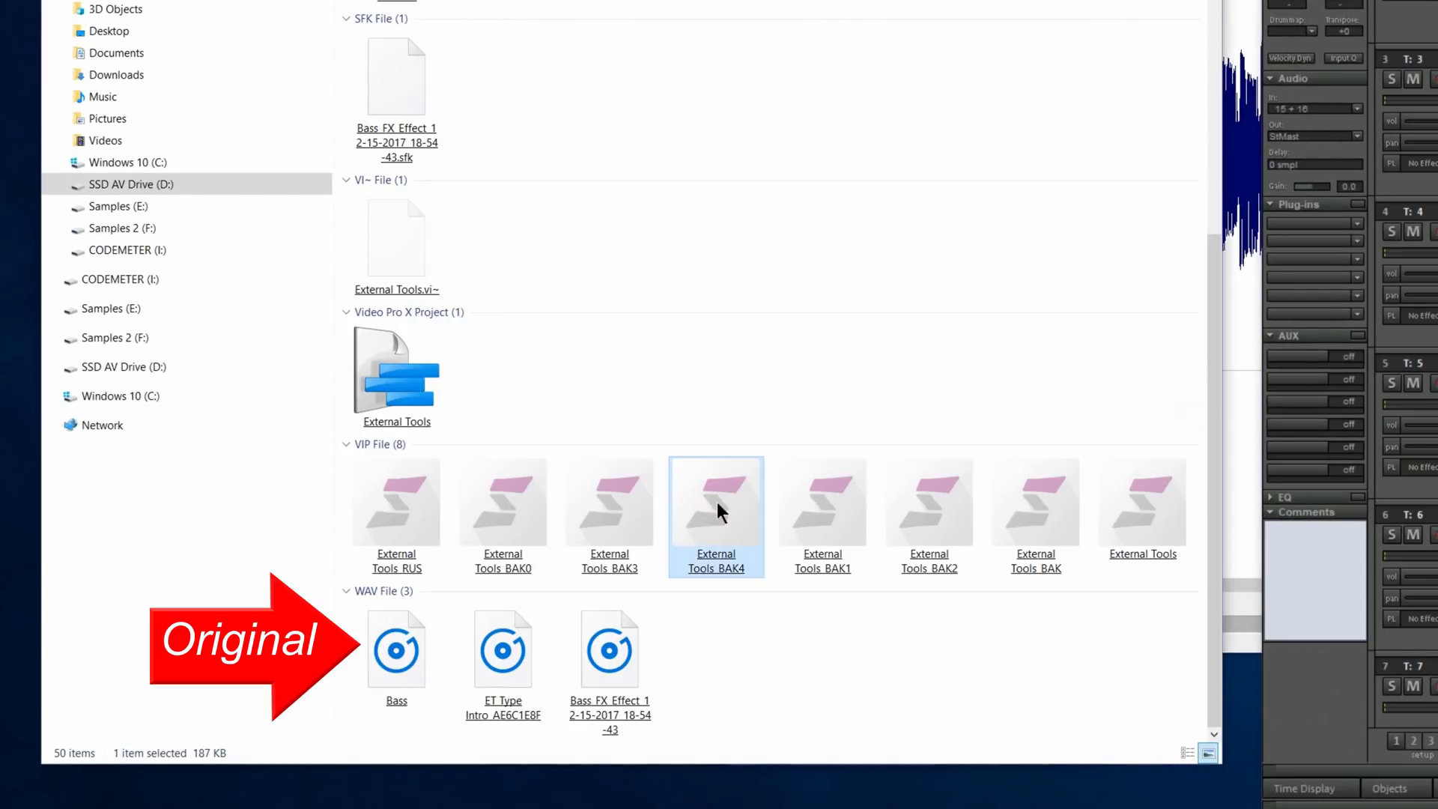
{"action": "key", "text": "b"}
{"action": "left_click", "coordinate": [624, 667]}
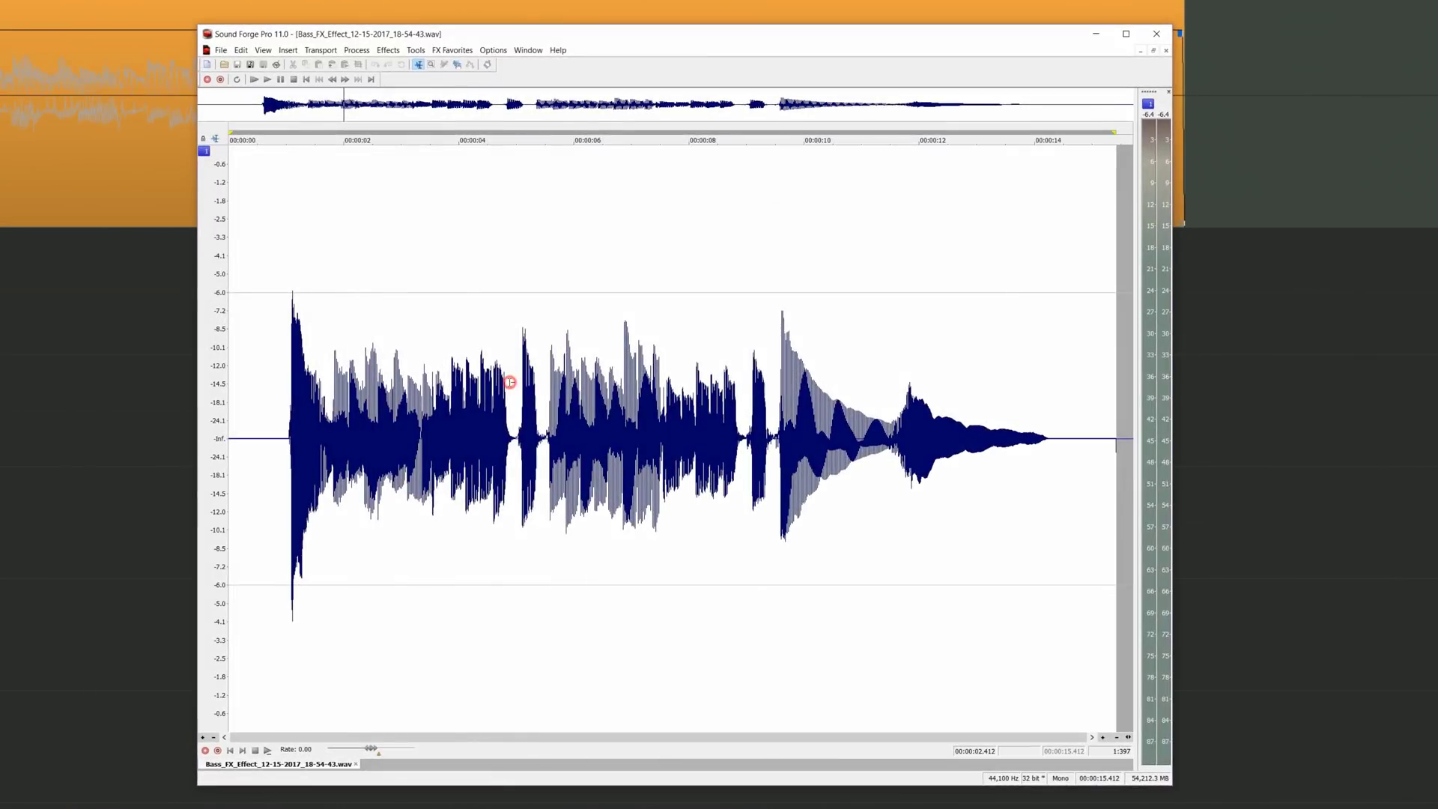
{"action": "left_click_drag", "start_coordinate": [510, 403], "coordinate": [549, 403]}
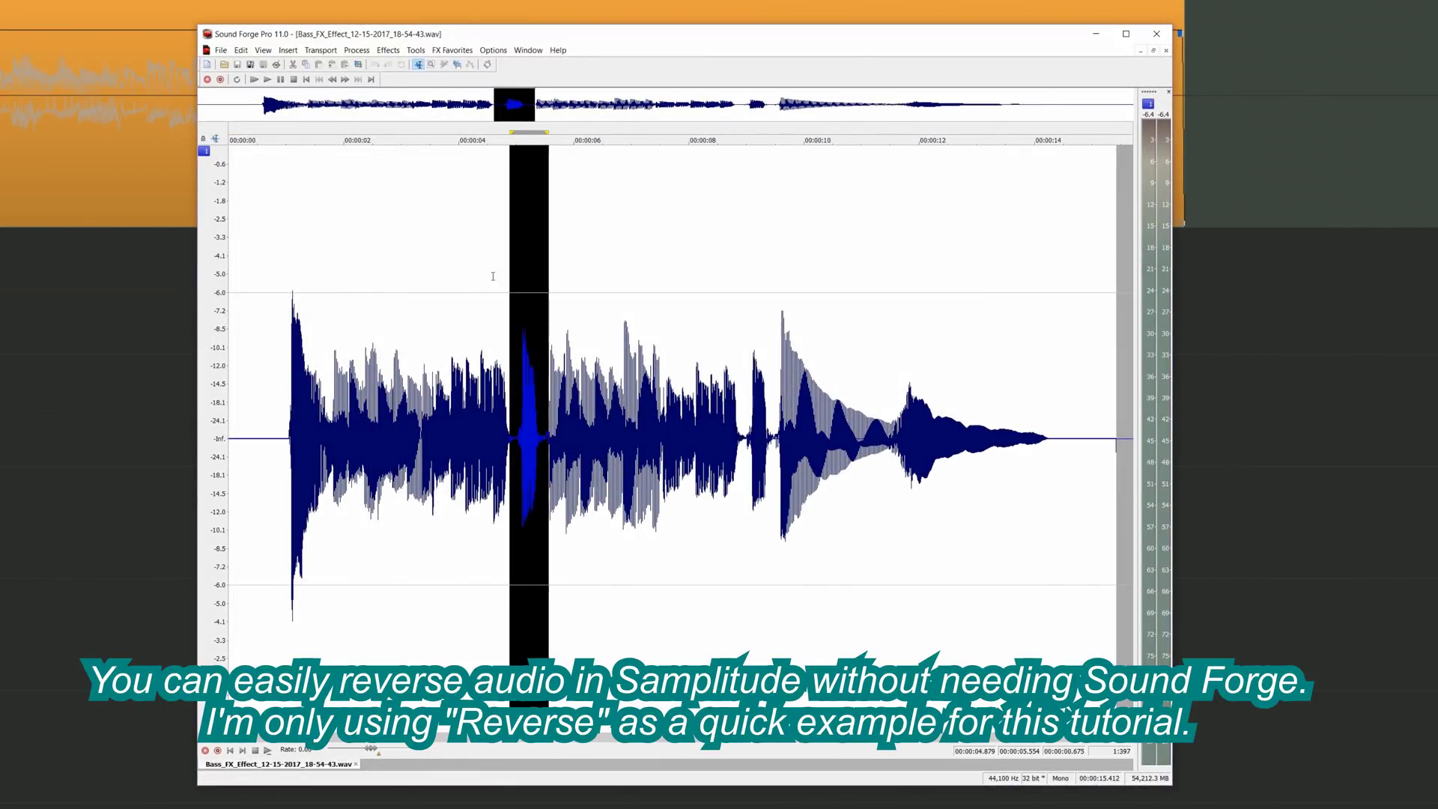
Step: Reverse the selection with Process > Reverse, then close Sound Forge and save the changes
{"action": "left_click", "coordinate": [392, 48]}
{"action": "mouse_move", "coordinate": [360, 52]}
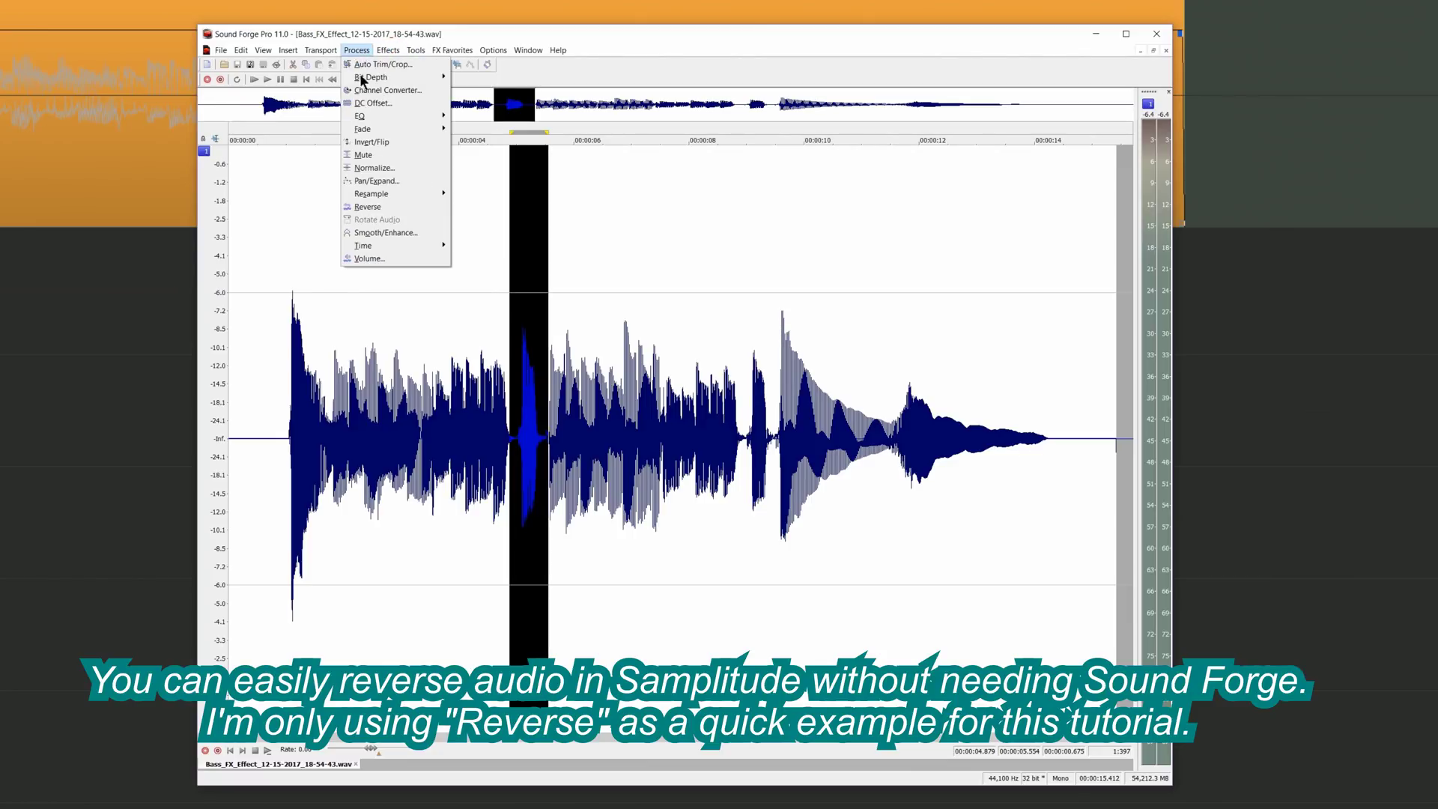
{"action": "left_click", "coordinate": [368, 207]}
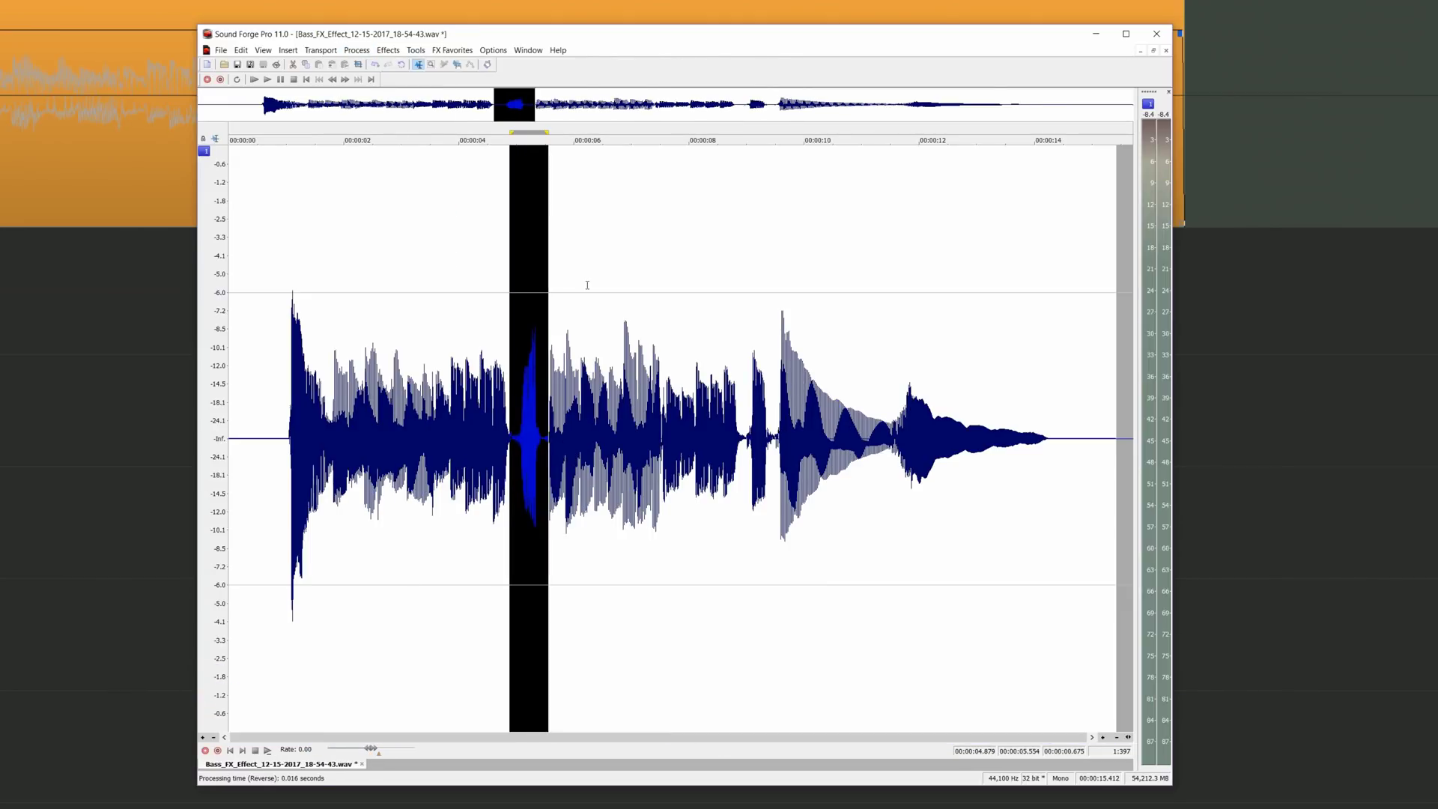
{"action": "left_click", "coordinate": [1157, 34]}
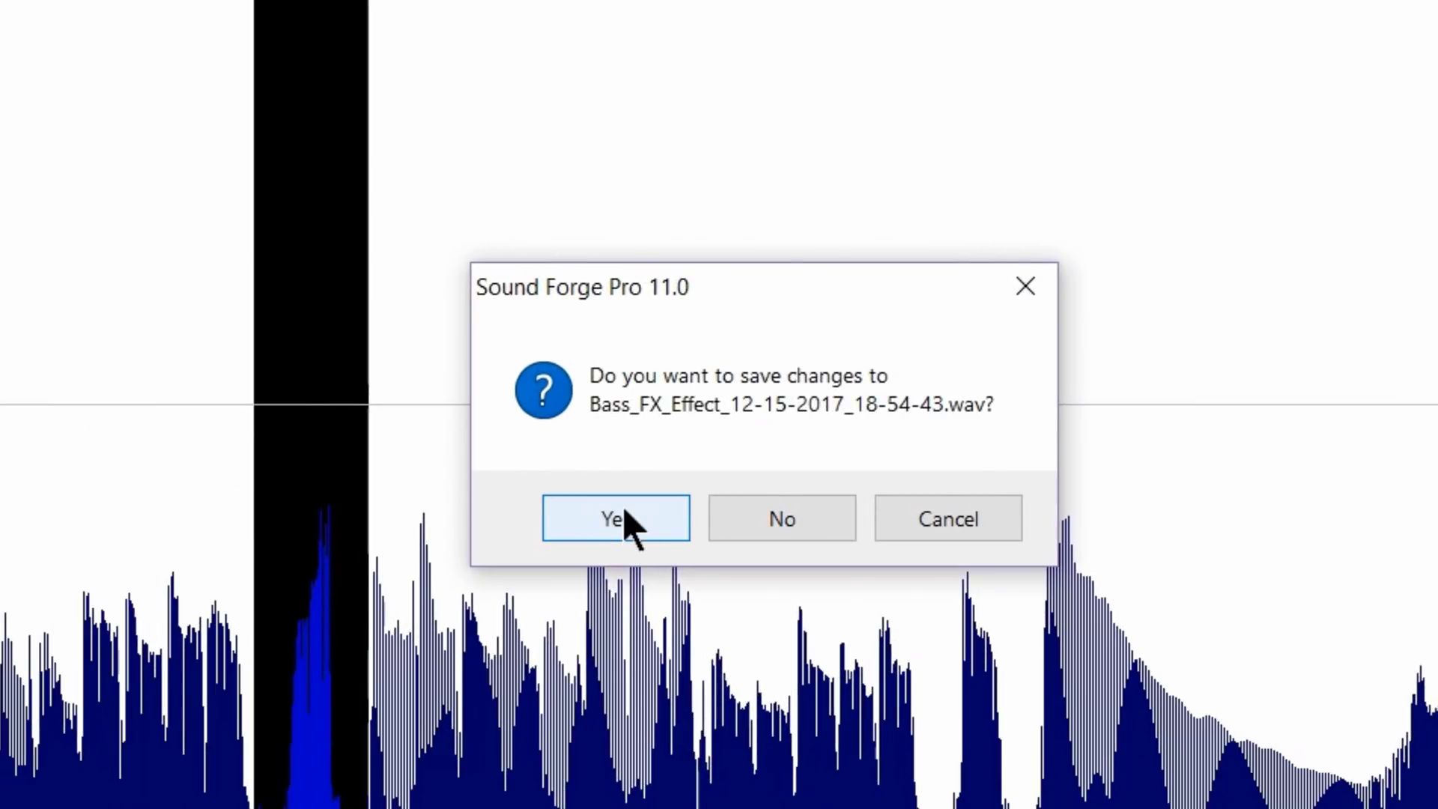
{"action": "left_click", "coordinate": [624, 509]}
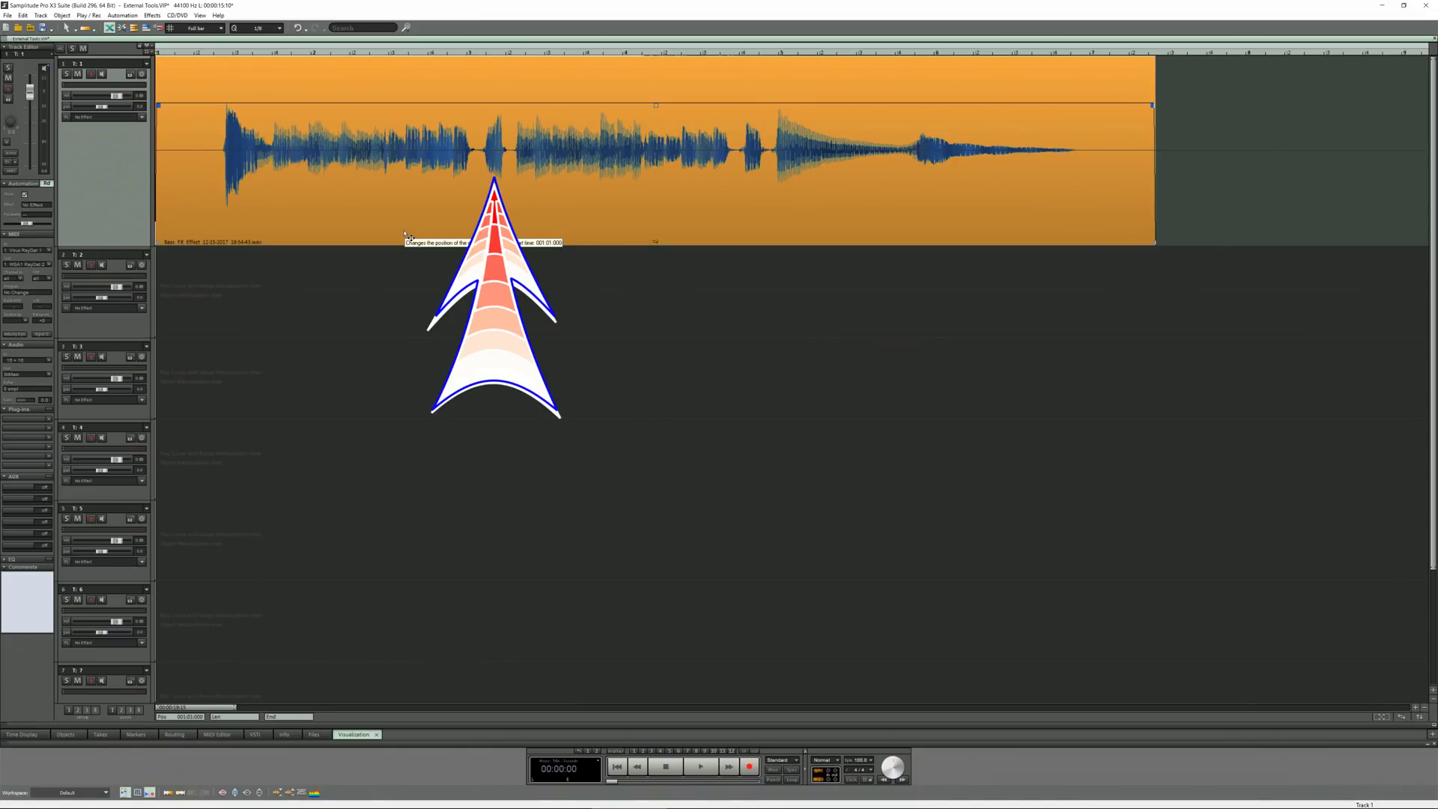
{"action": "left_click", "coordinate": [464, 111]}
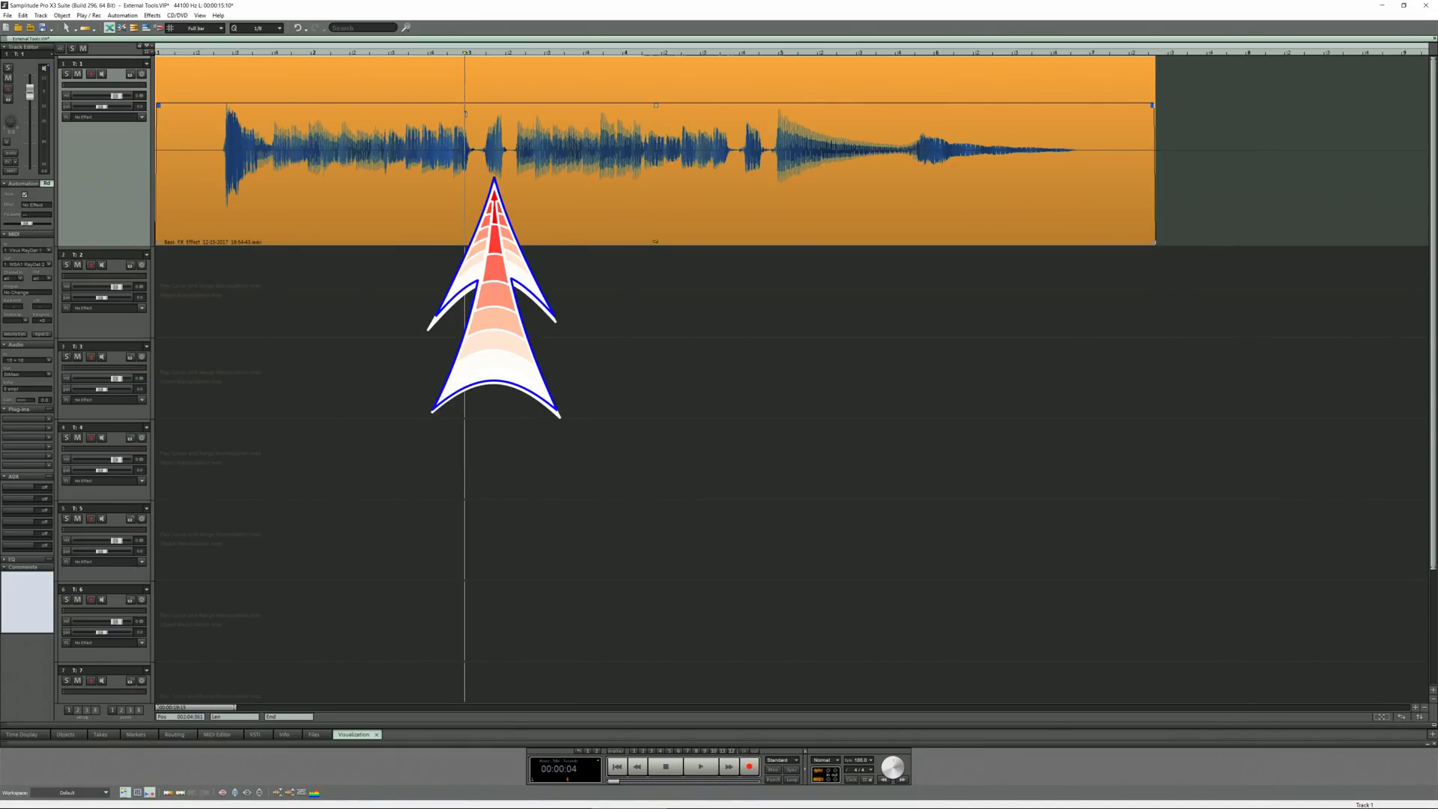
{"action": "left_click", "coordinate": [448, 114]}
{"action": "key", "text": "space"}
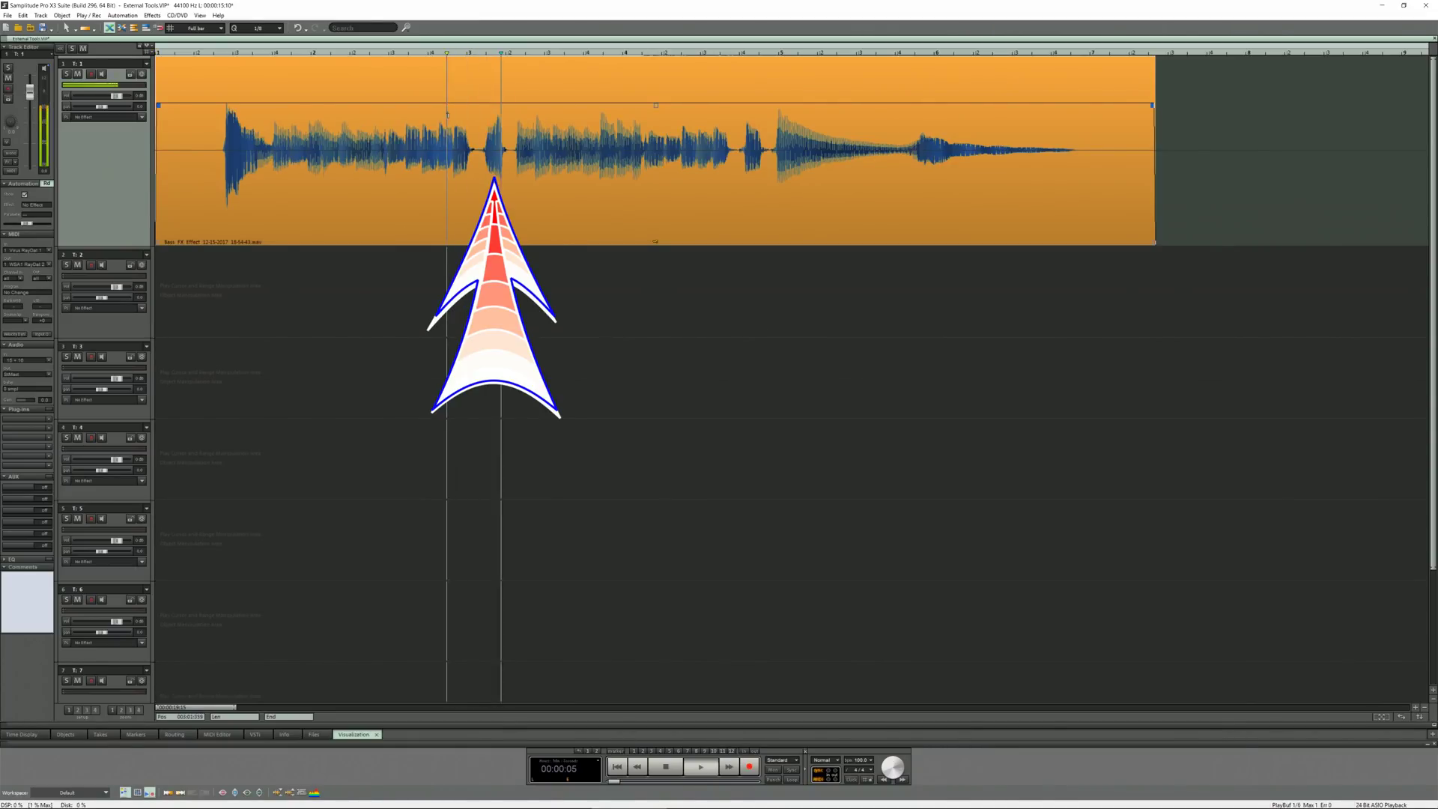
{"action": "key", "text": "space"}
{"action": "key", "text": "Home"}
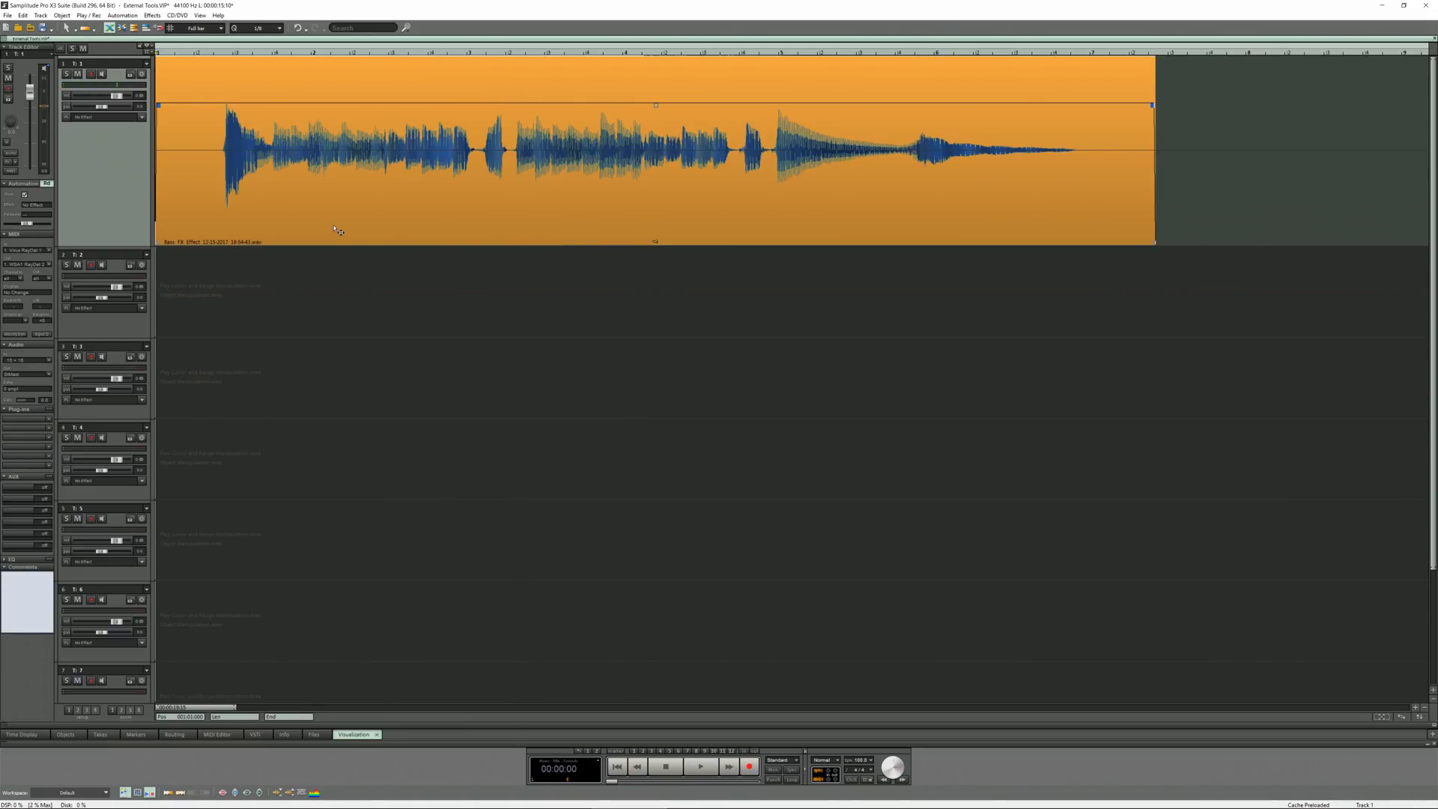
Step: In the Bass clip's Object Editor, change the audio file back to the original Bass.wav
{"action": "double_click", "coordinate": [334, 229]}
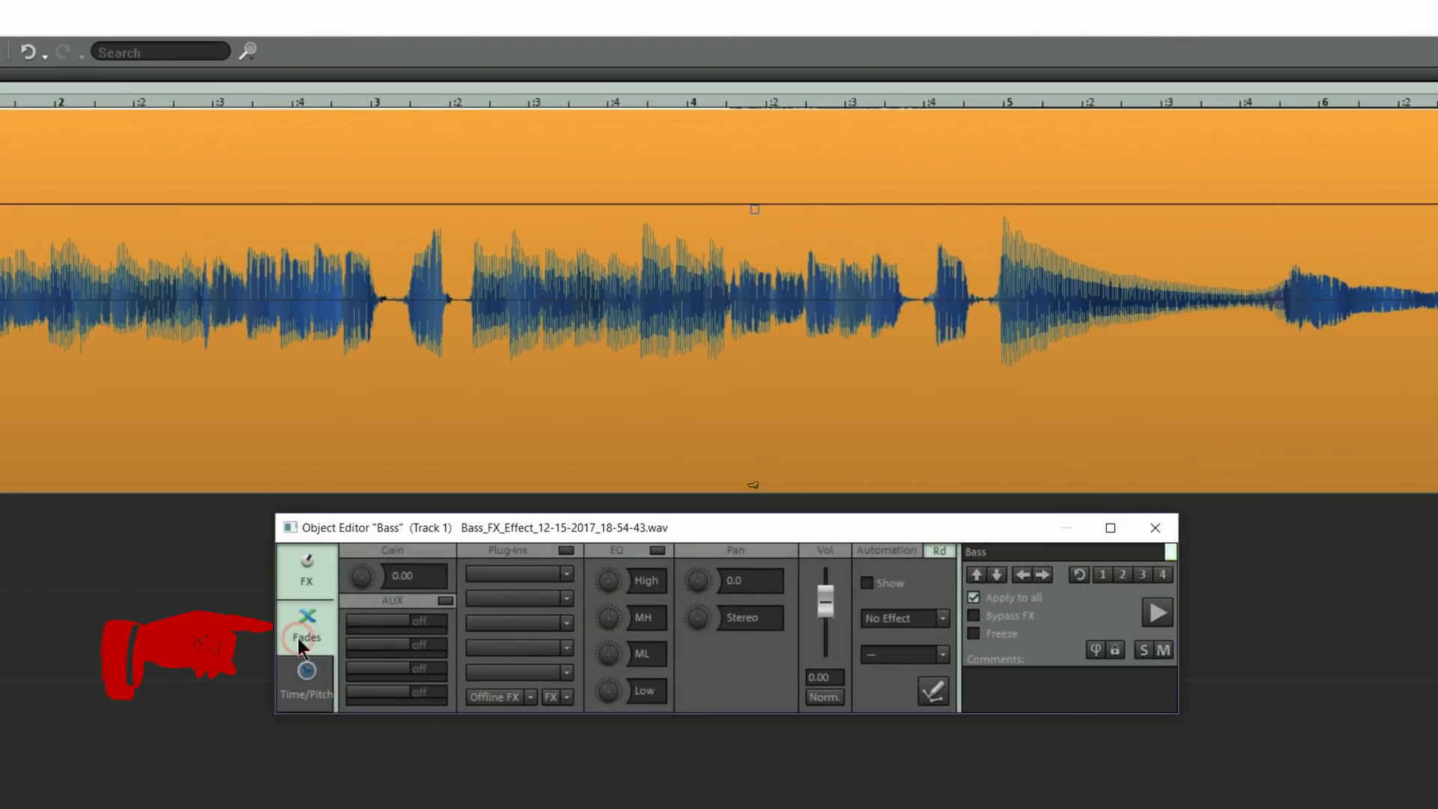
{"action": "left_click", "coordinate": [298, 638]}
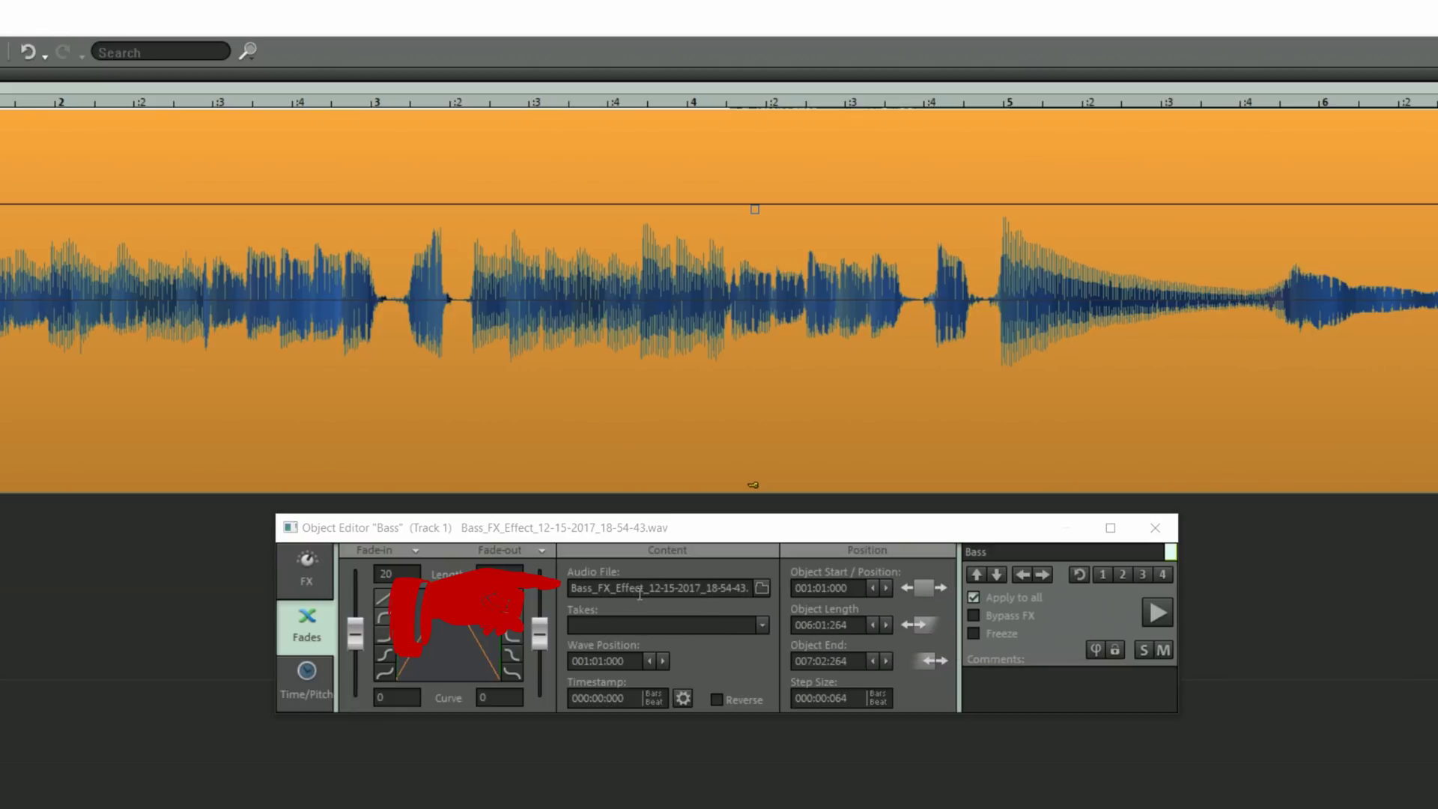
{"action": "left_click", "coordinate": [761, 587]}
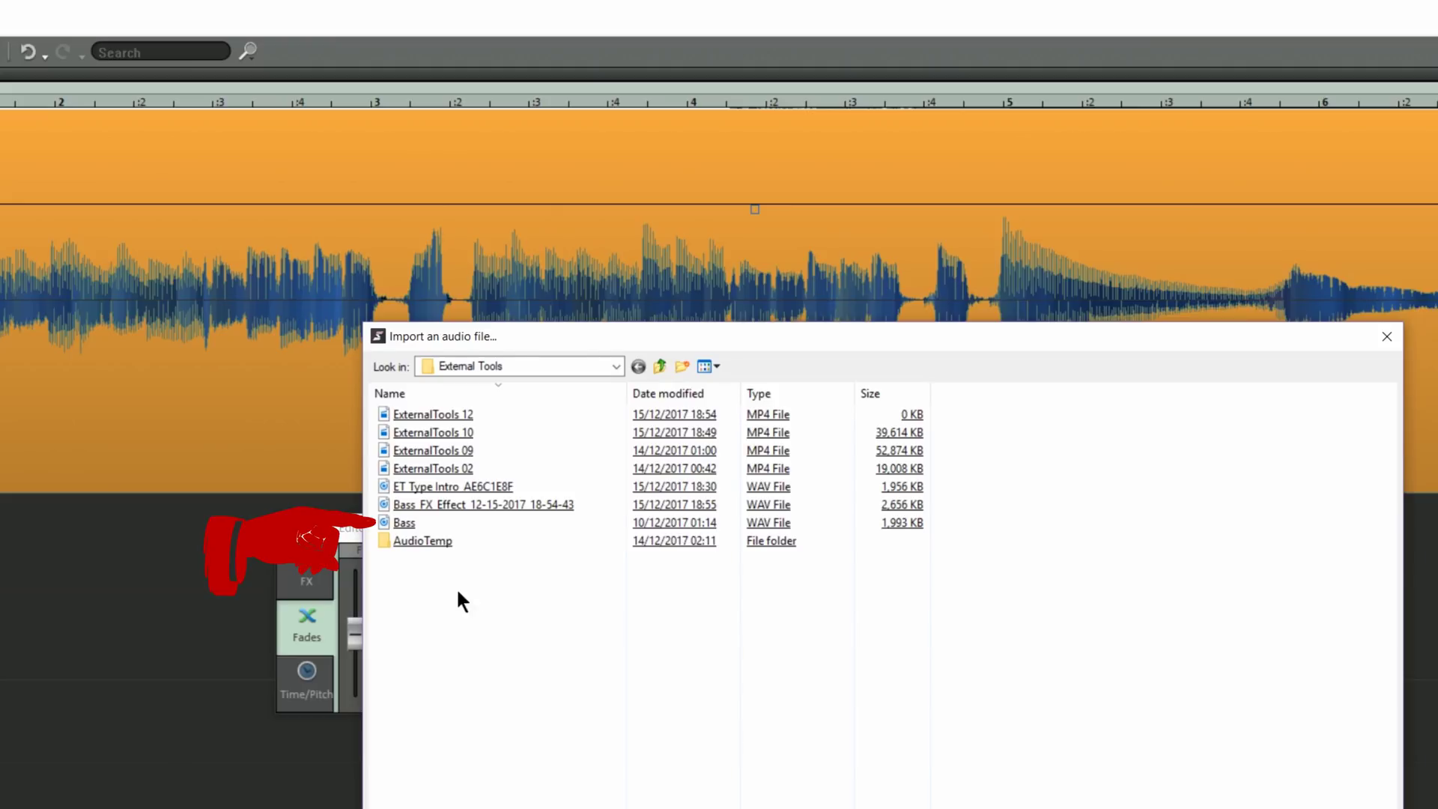
{"action": "double_click", "coordinate": [405, 522]}
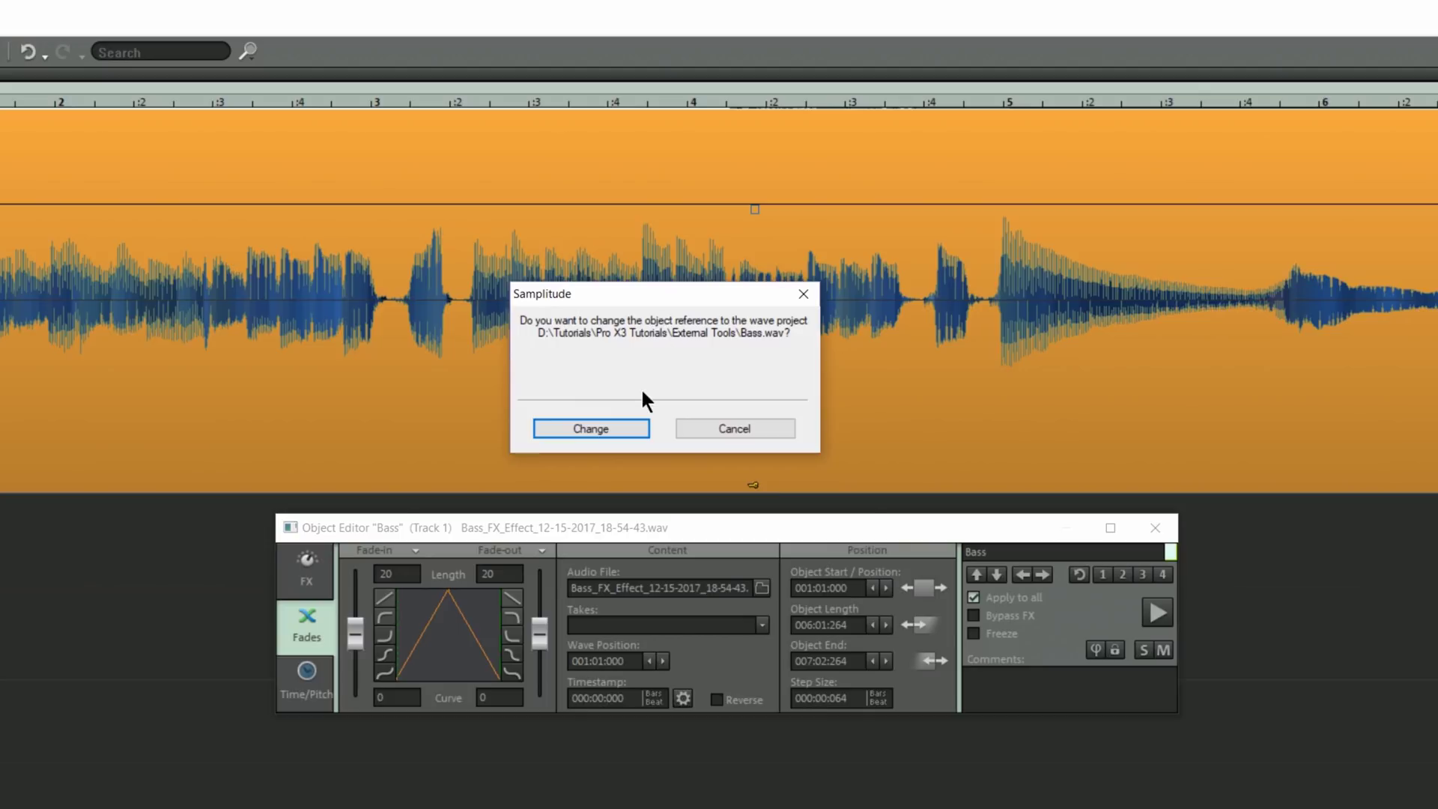
{"action": "left_click", "coordinate": [605, 429]}
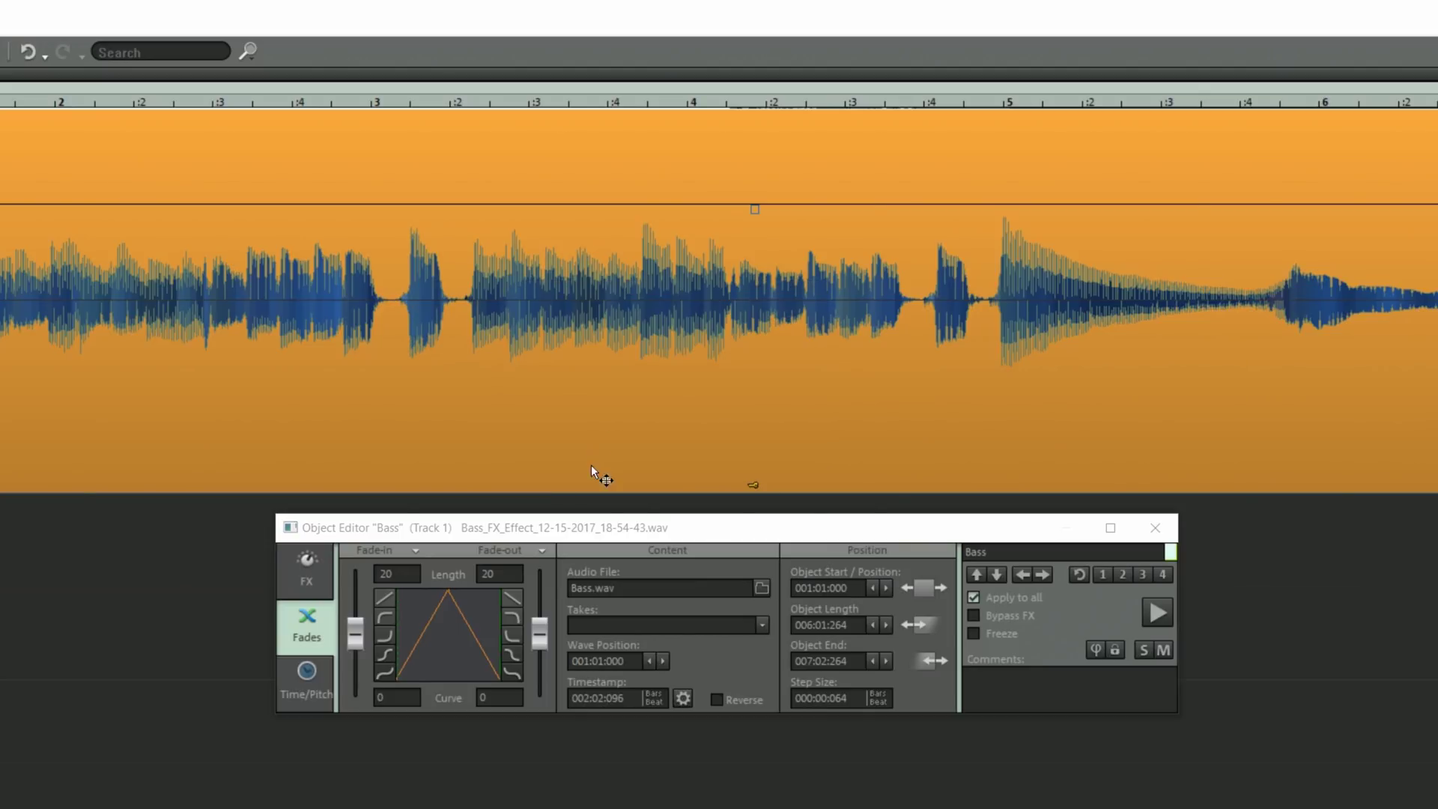
Step: Play the restored bass from near the track start and close the Object Editor
{"action": "left_click", "coordinate": [116, 238]}
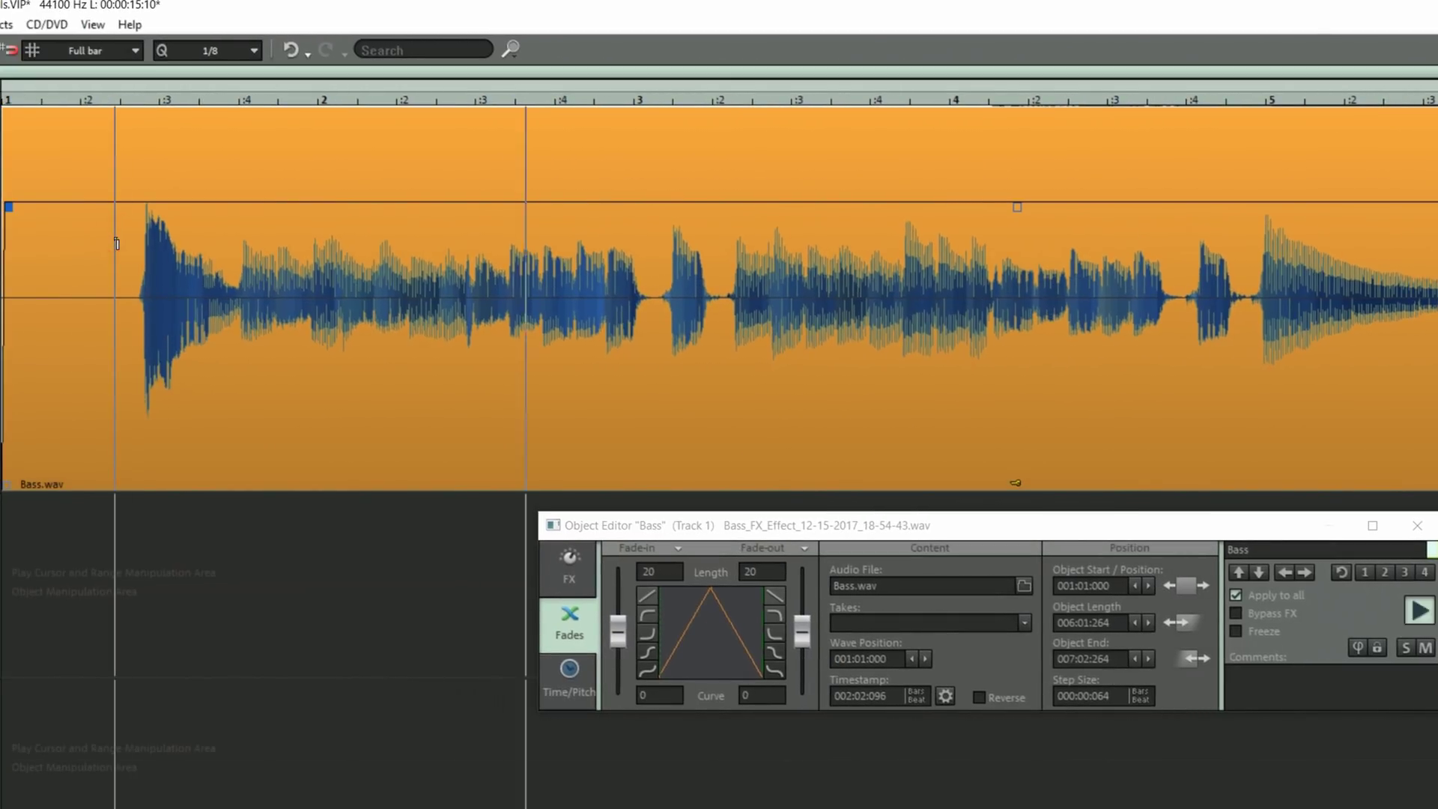
{"action": "key", "text": "space"}
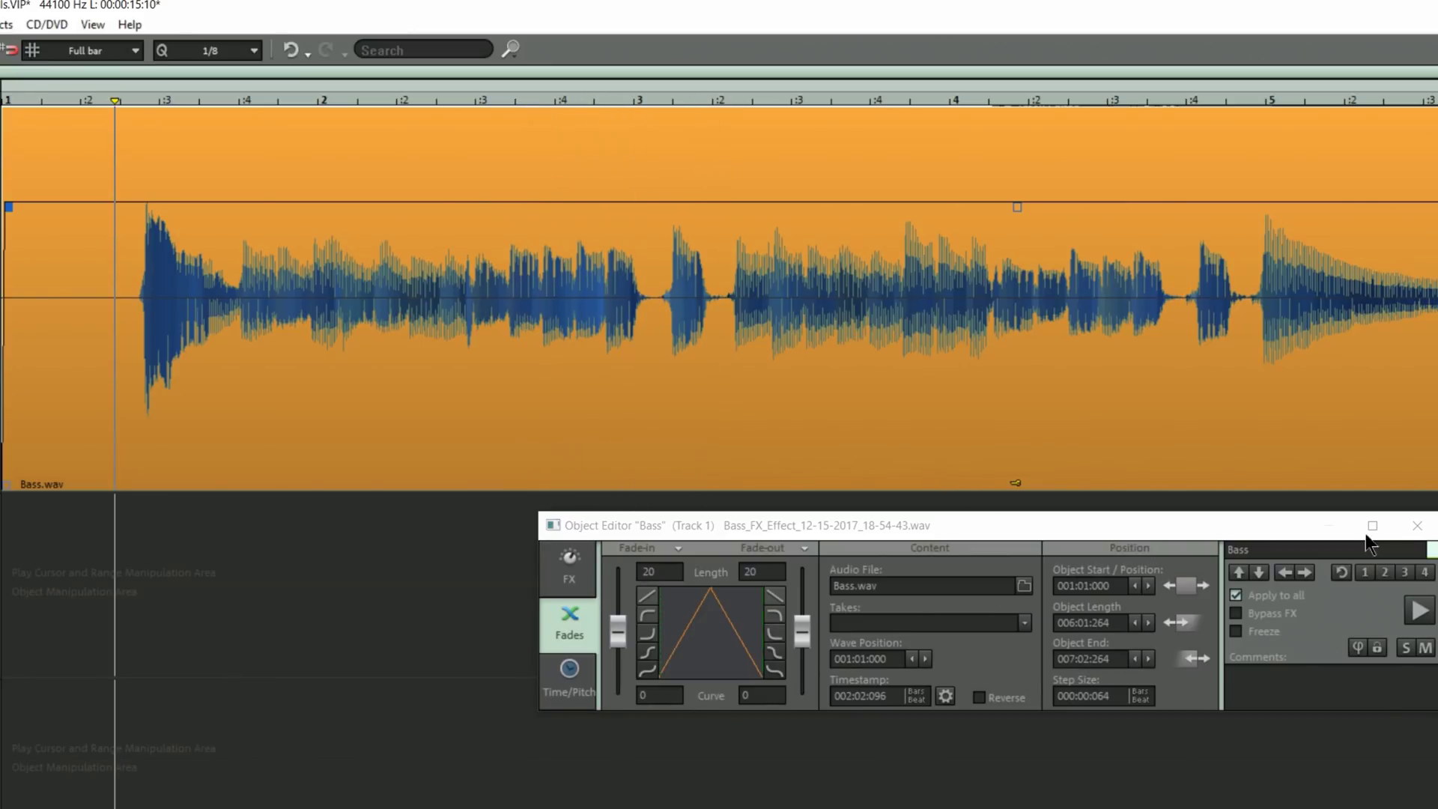
{"action": "left_click", "coordinate": [1417, 525]}
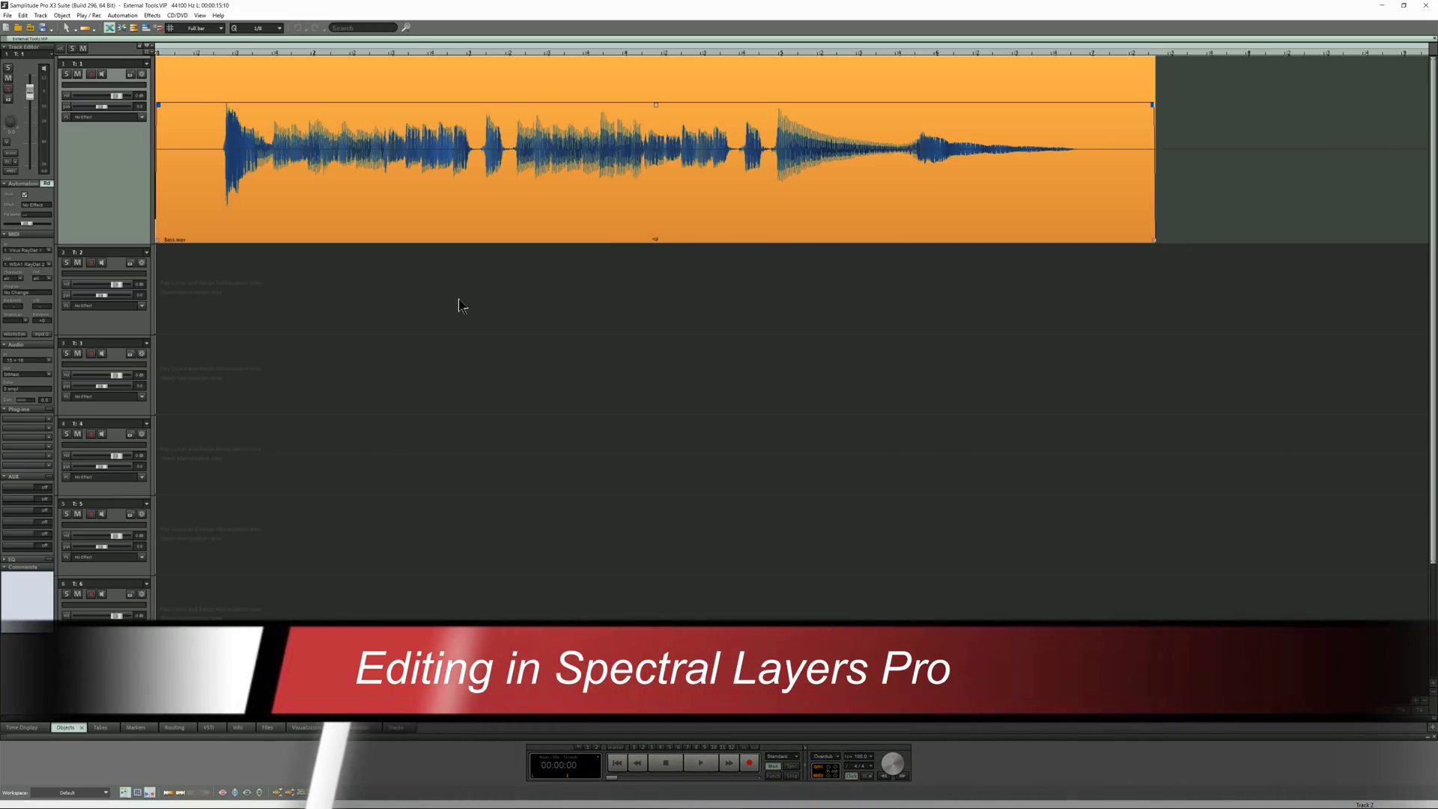
Step: Choose Edit in SpectraLayers from the Bass clip's context menu
{"action": "right_click", "coordinate": [460, 214]}
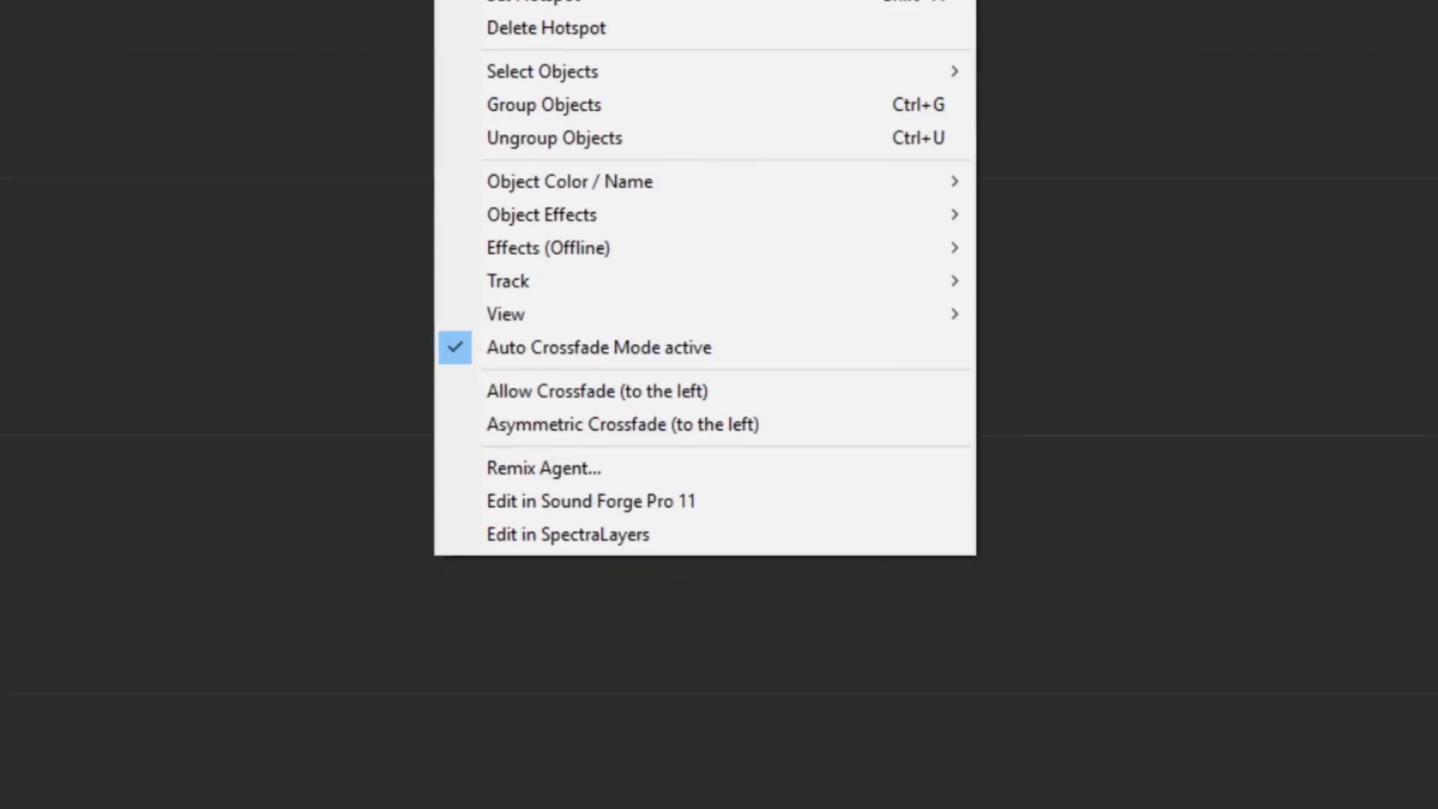
{"action": "left_click", "coordinate": [523, 536]}
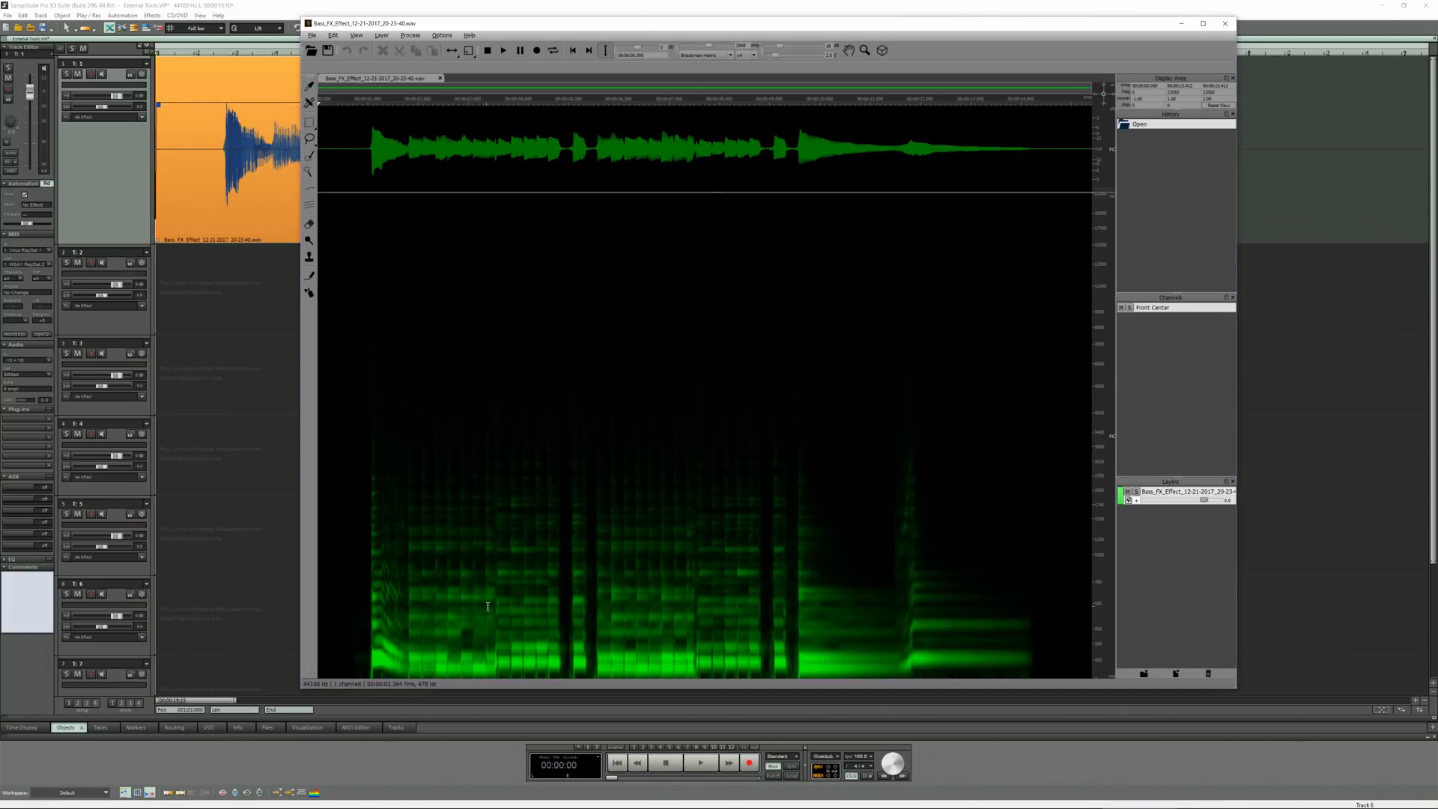
Step: Audition the bass, then draw a rectangular spectral selection across the middle of the spectrogram
{"action": "left_click", "coordinate": [475, 310]}
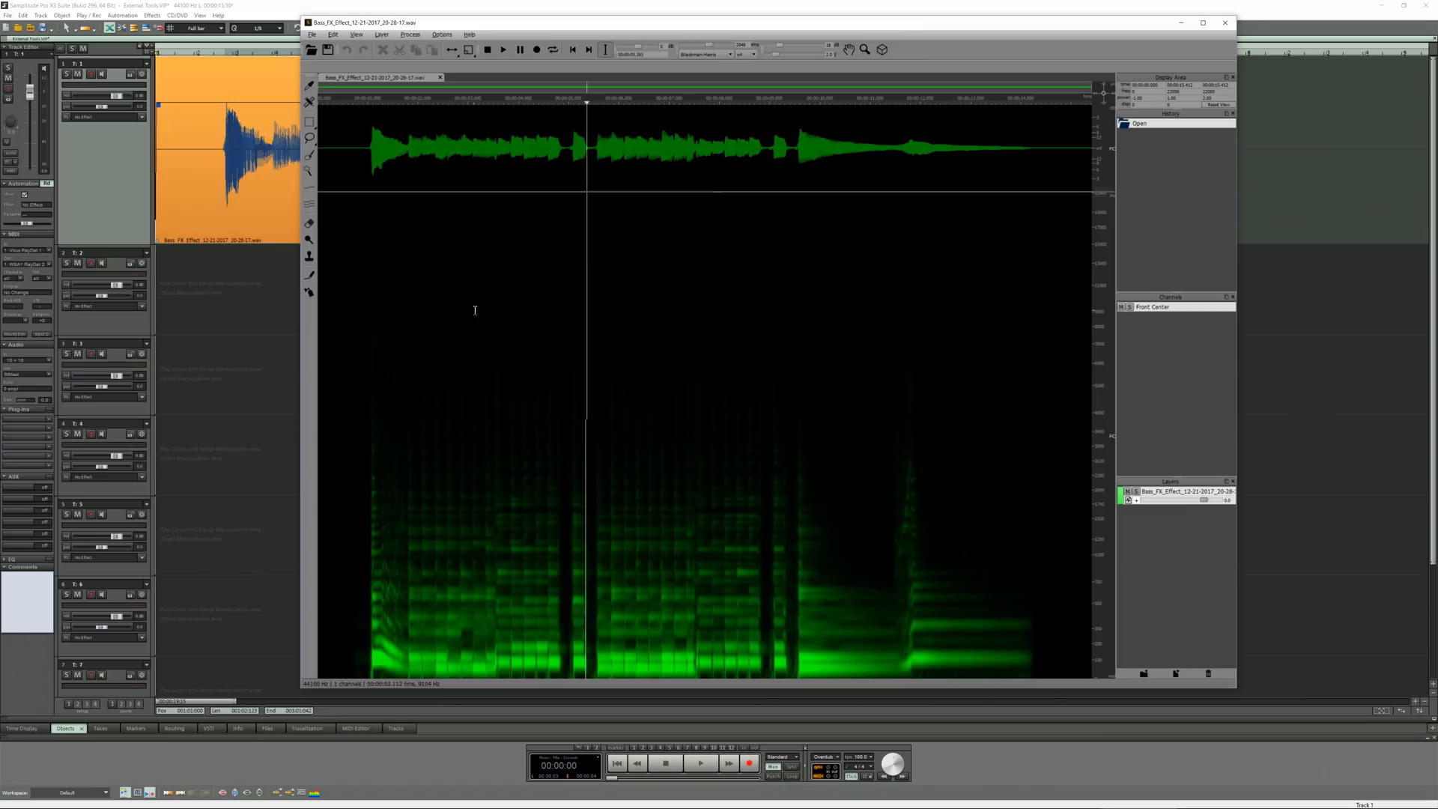
{"action": "key", "text": "space"}
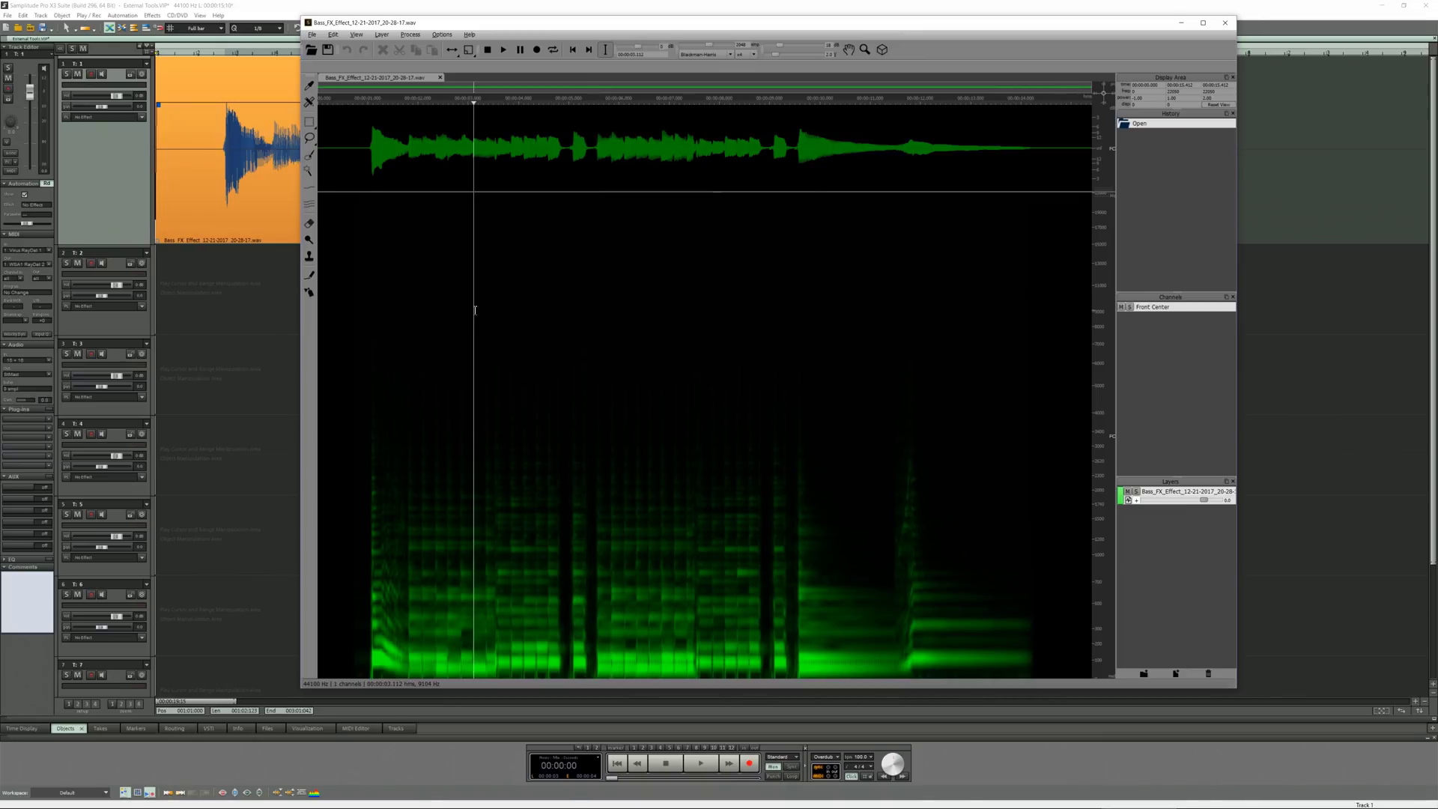
{"action": "left_click", "coordinate": [310, 123]}
{"action": "left_click_drag", "start_coordinate": [543, 345], "coordinate": [661, 702]}
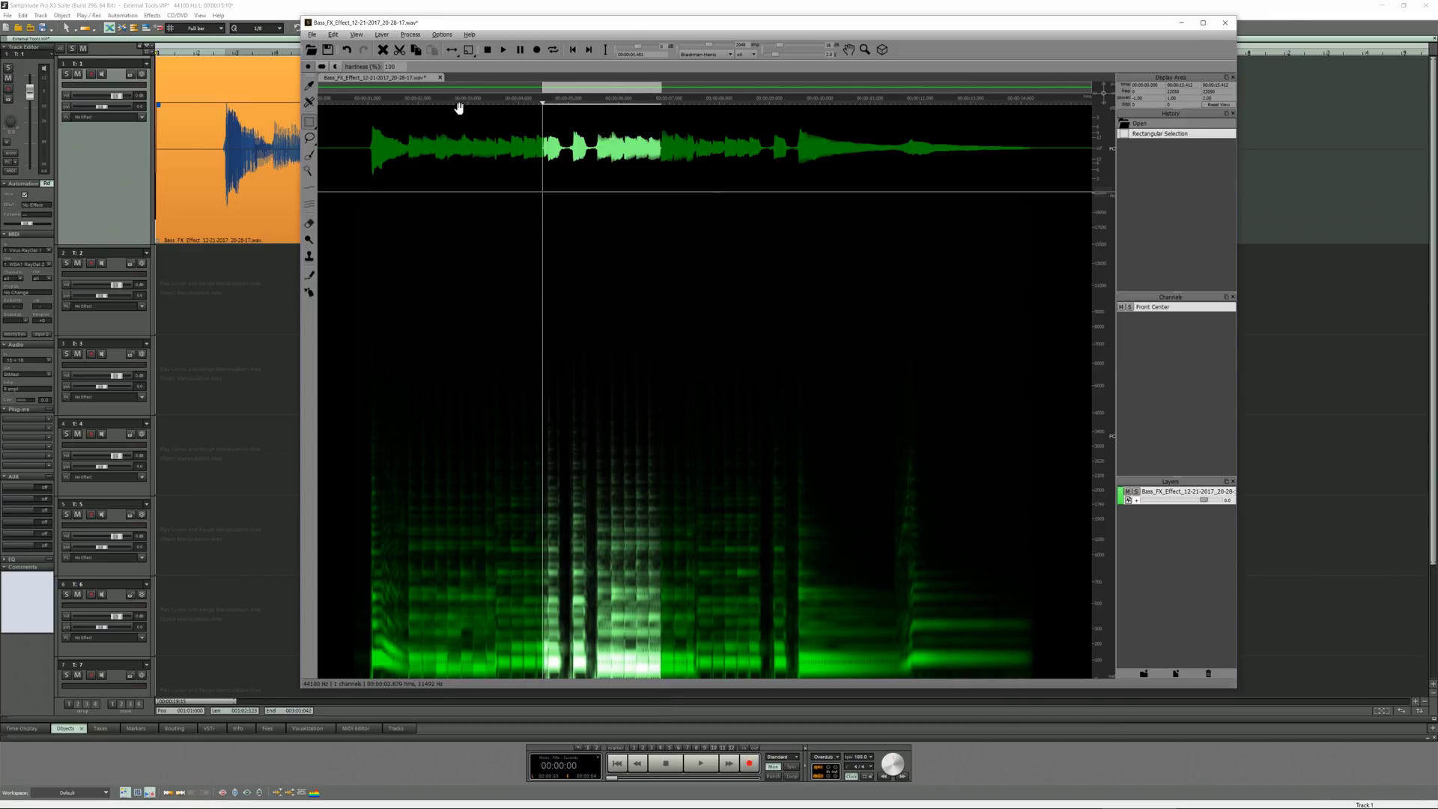
Step: Fill the marked section with silence using Process > Generate > Silence
{"action": "left_click", "coordinate": [417, 36]}
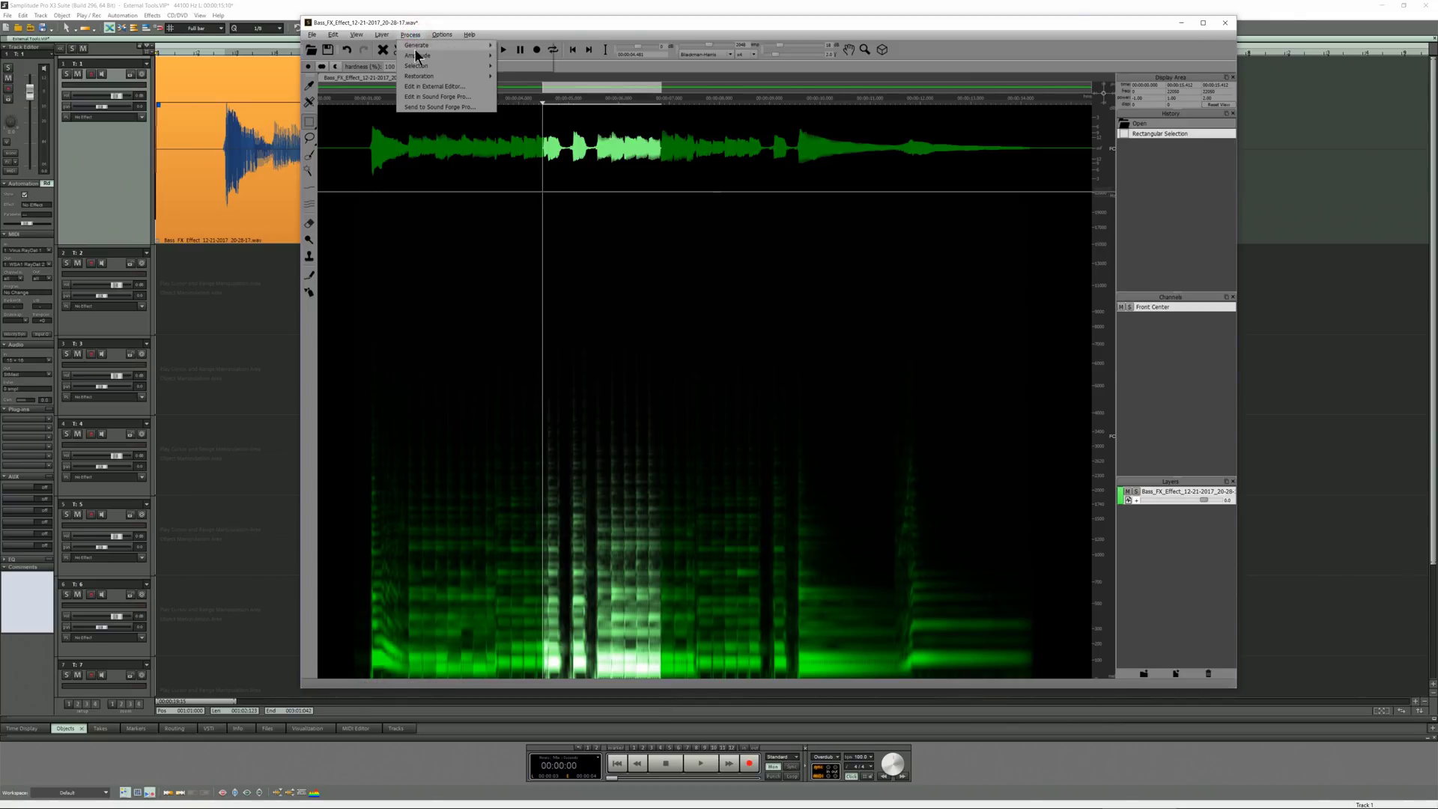
{"action": "mouse_move", "coordinate": [415, 50]}
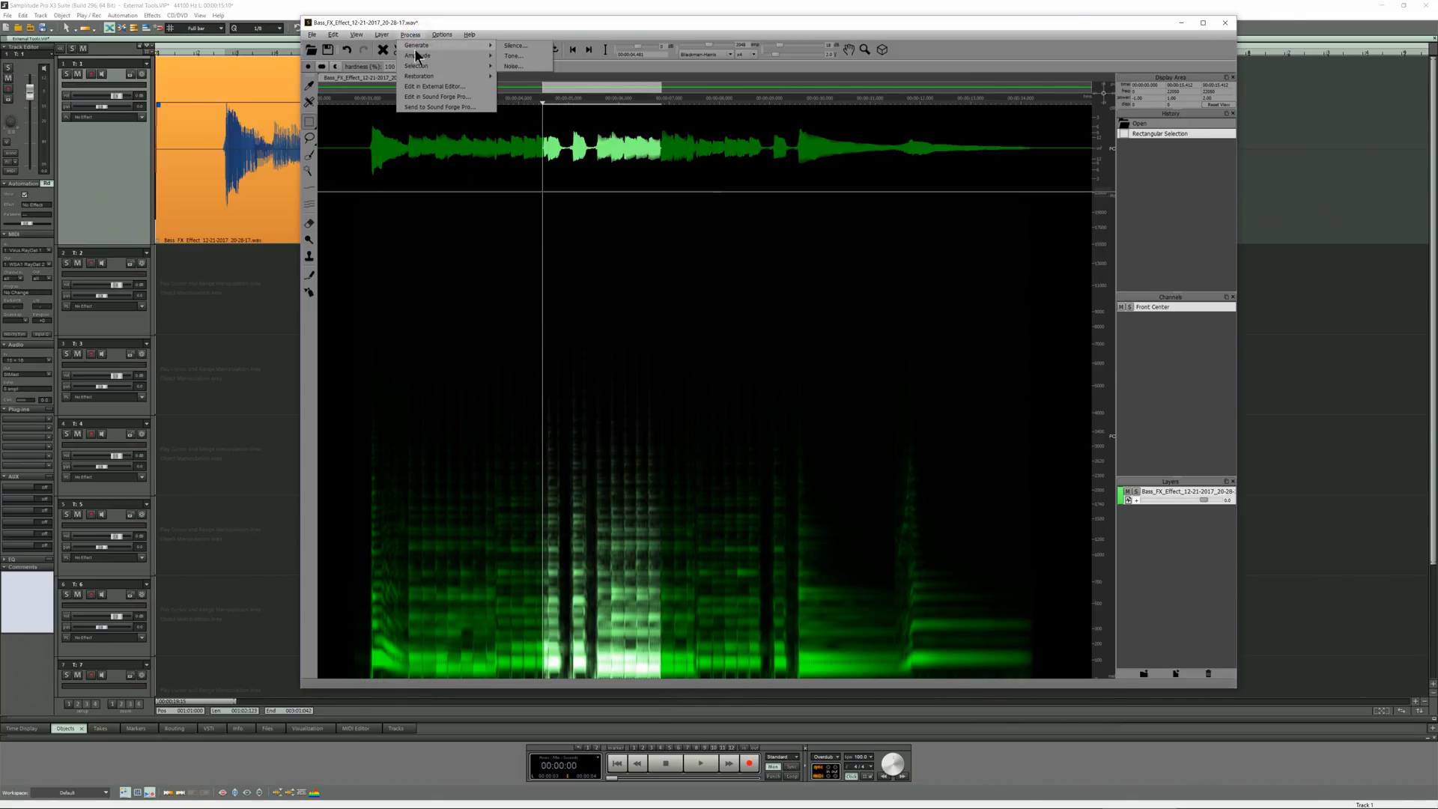
{"action": "left_click", "coordinate": [522, 49]}
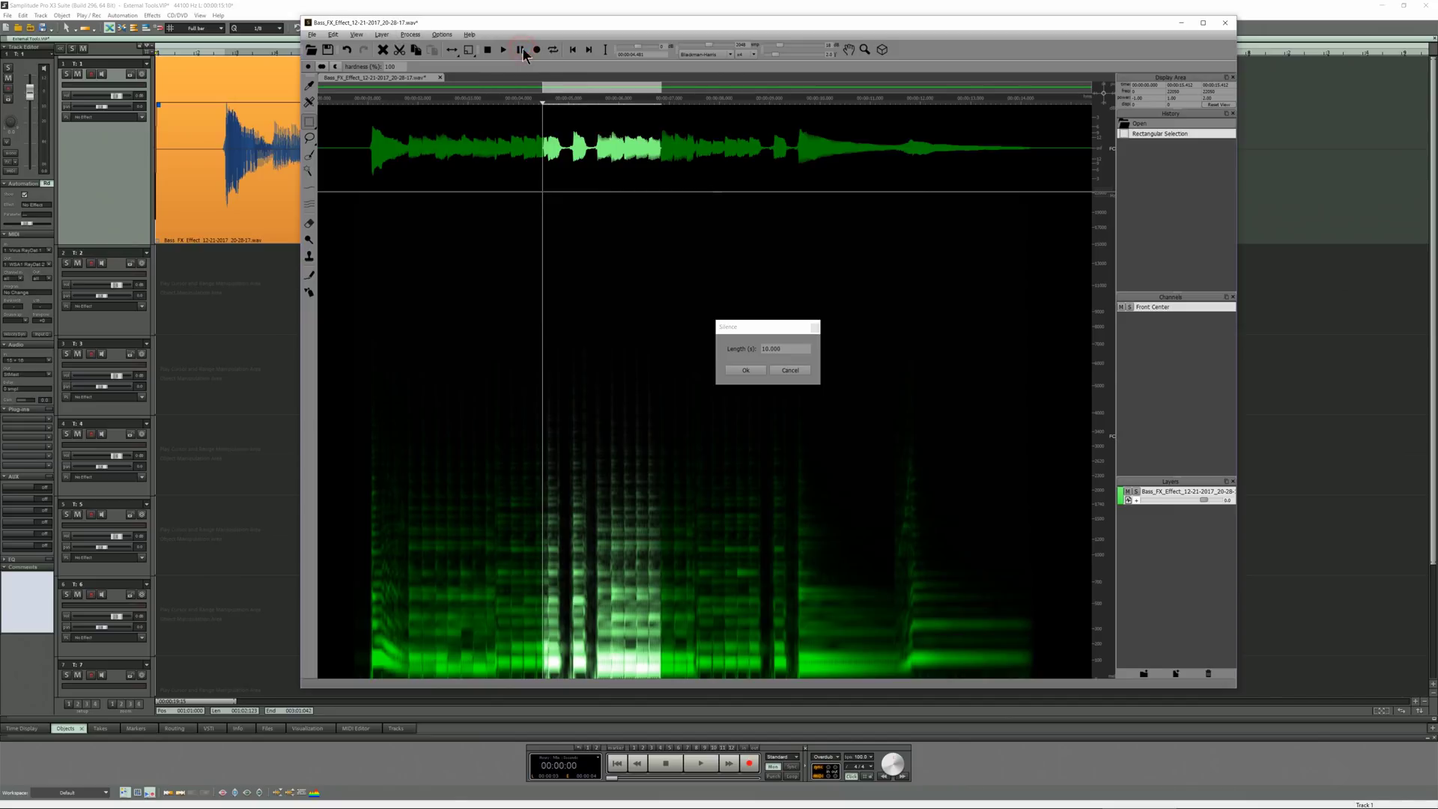
{"action": "left_click", "coordinate": [741, 371]}
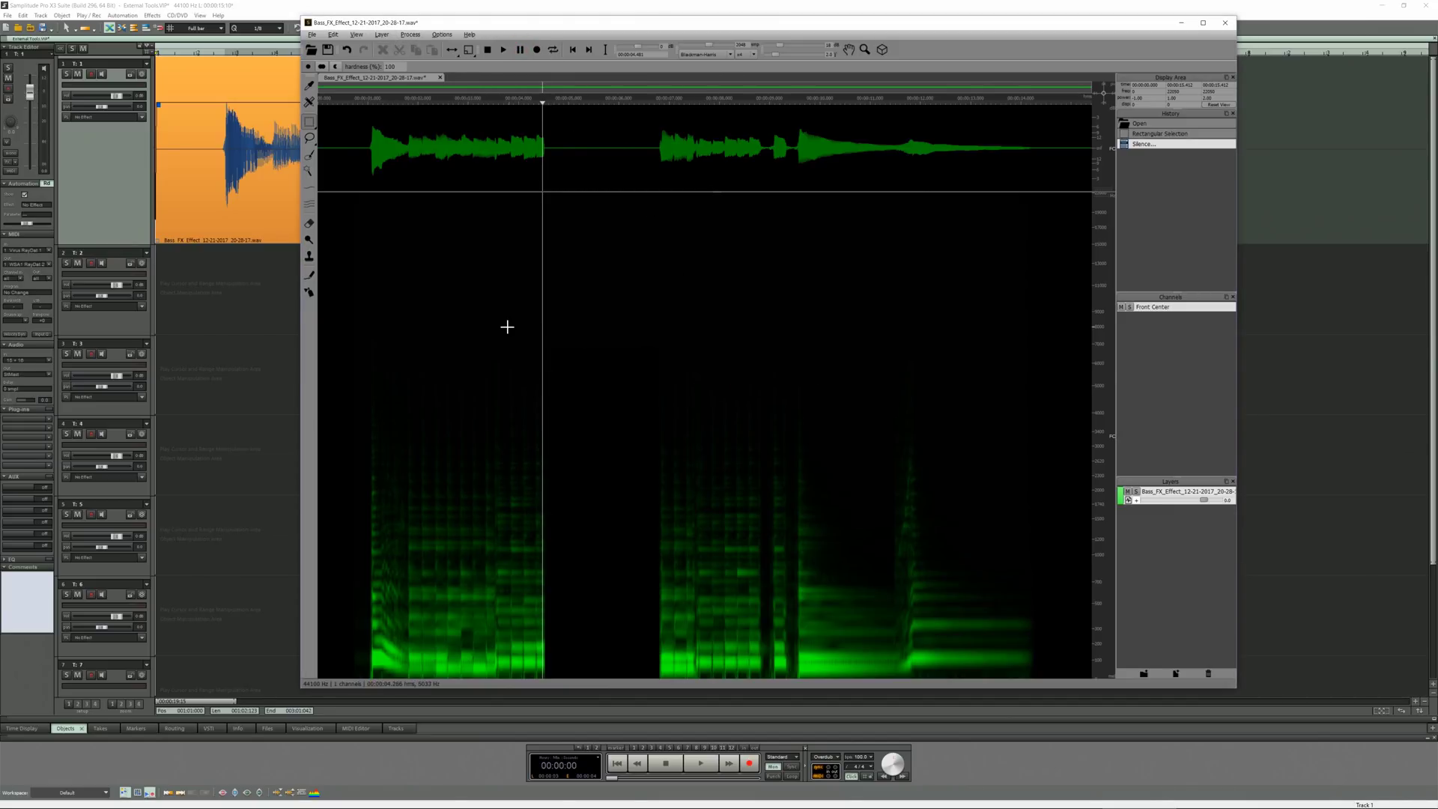
Step: Play the edited bass from just before the silent gap, then stop
{"action": "left_click", "coordinate": [605, 49]}
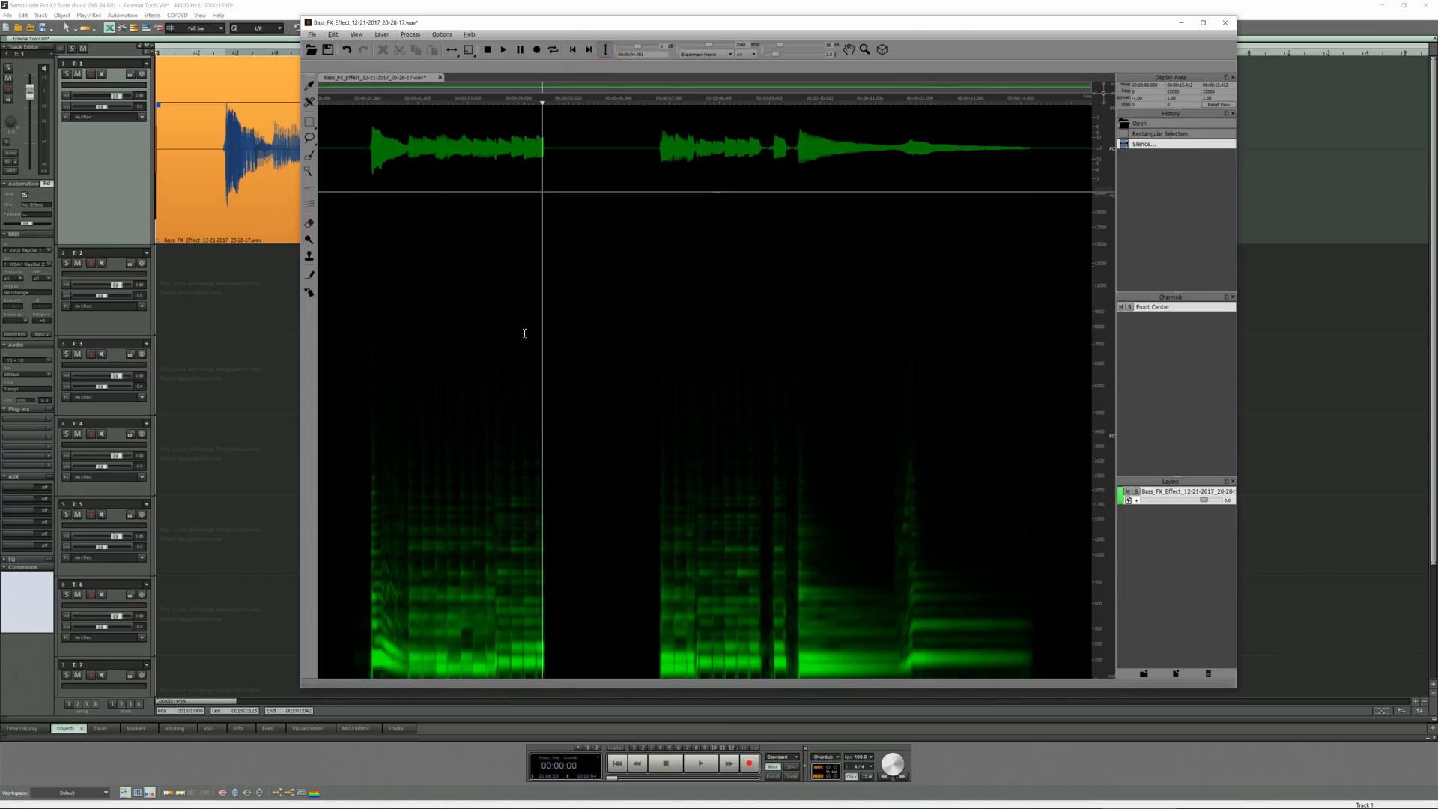
{"action": "left_click", "coordinate": [497, 343]}
{"action": "key", "text": "space"}
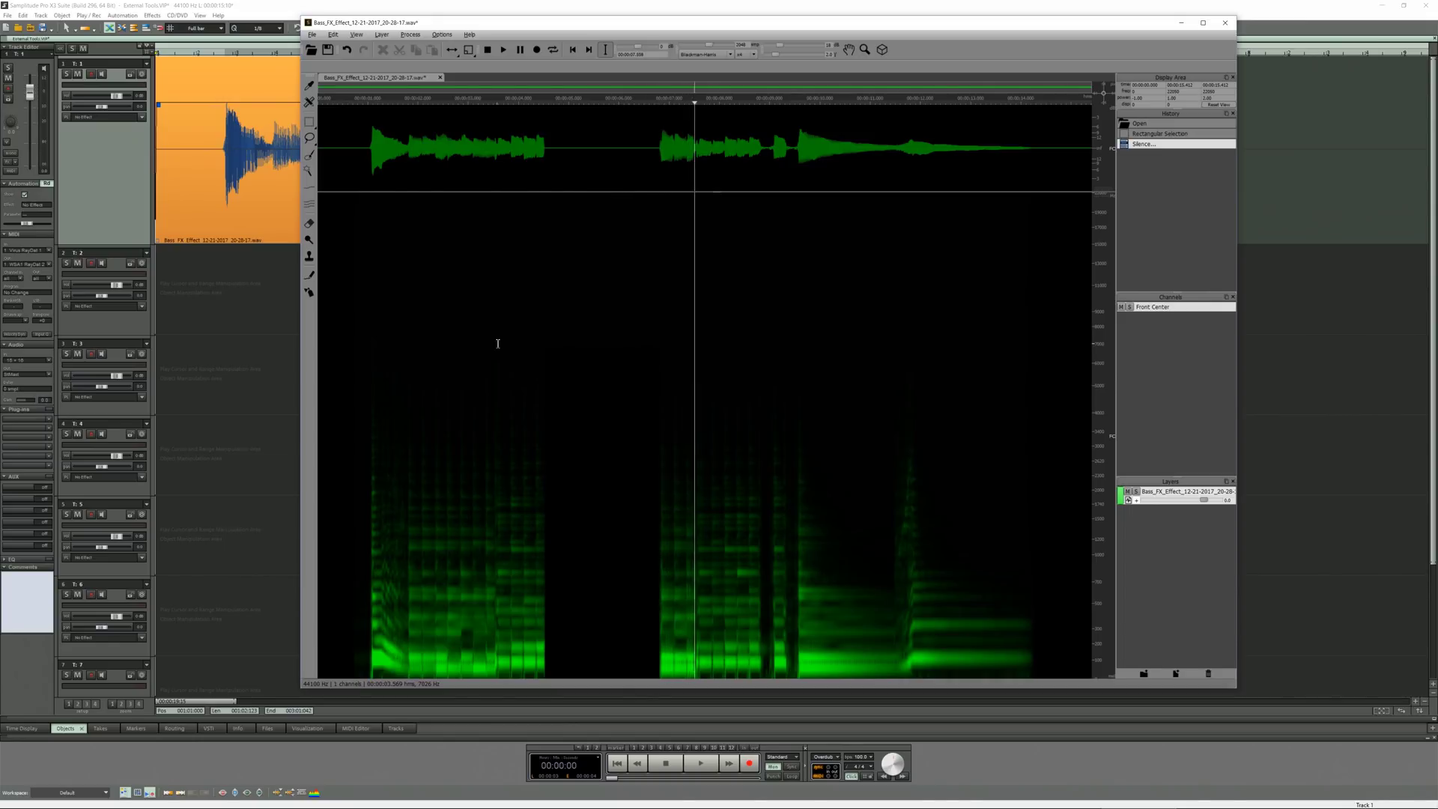
{"action": "key", "text": "space"}
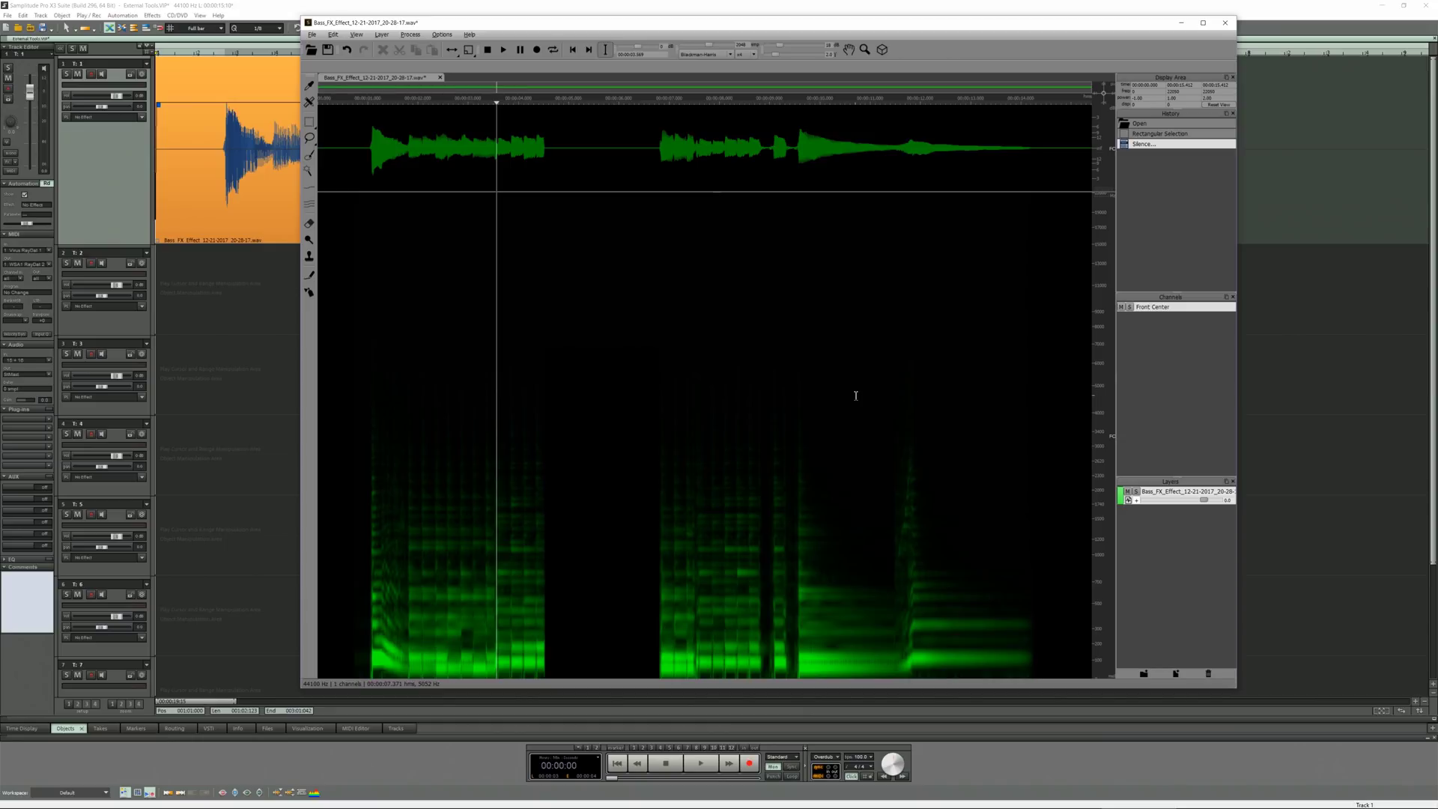
Step: Close SpectraLayers, exporting the silenced bass to Samplitude without saving the project
{"action": "left_click", "coordinate": [1227, 25]}
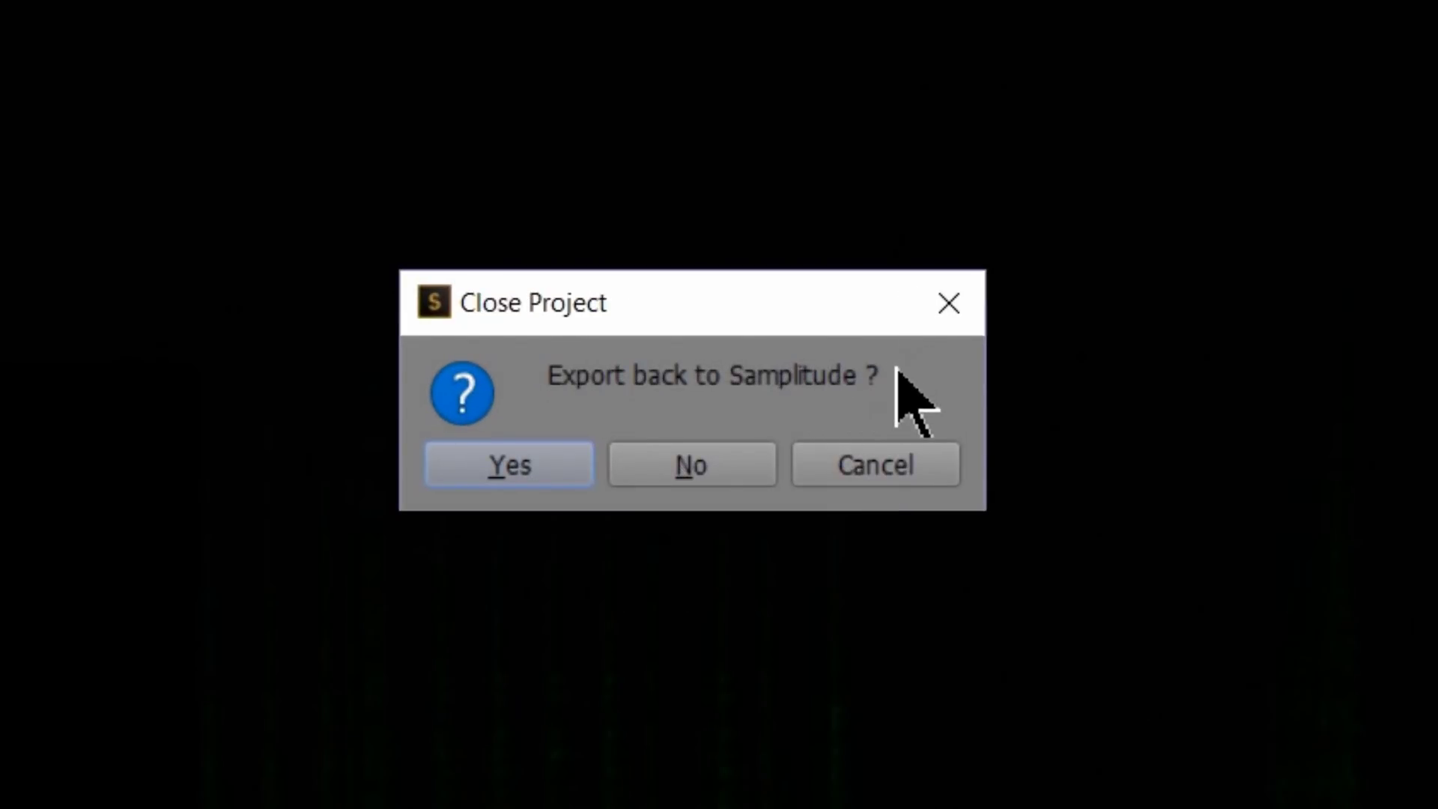
{"action": "left_click", "coordinate": [523, 483]}
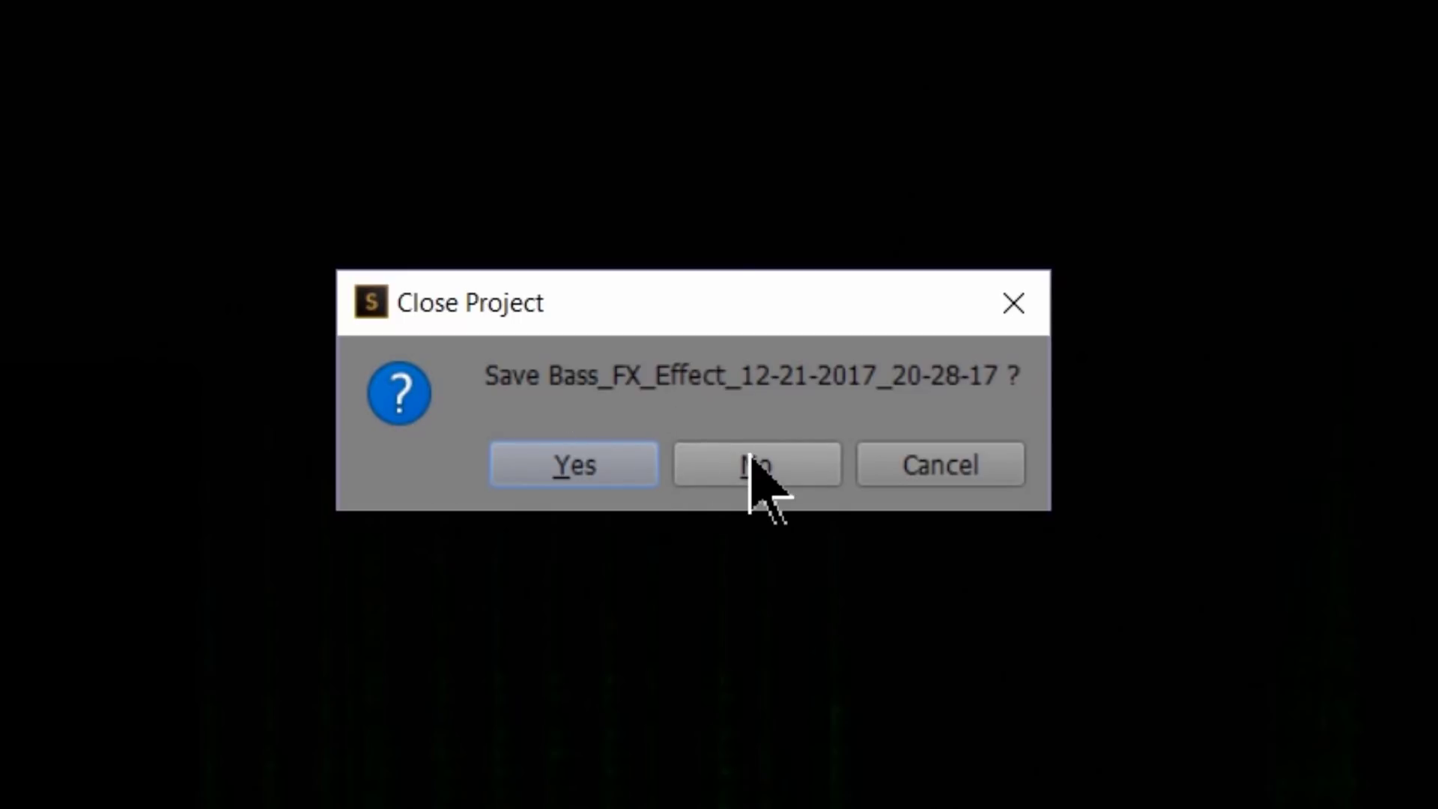
{"action": "left_click", "coordinate": [751, 468]}
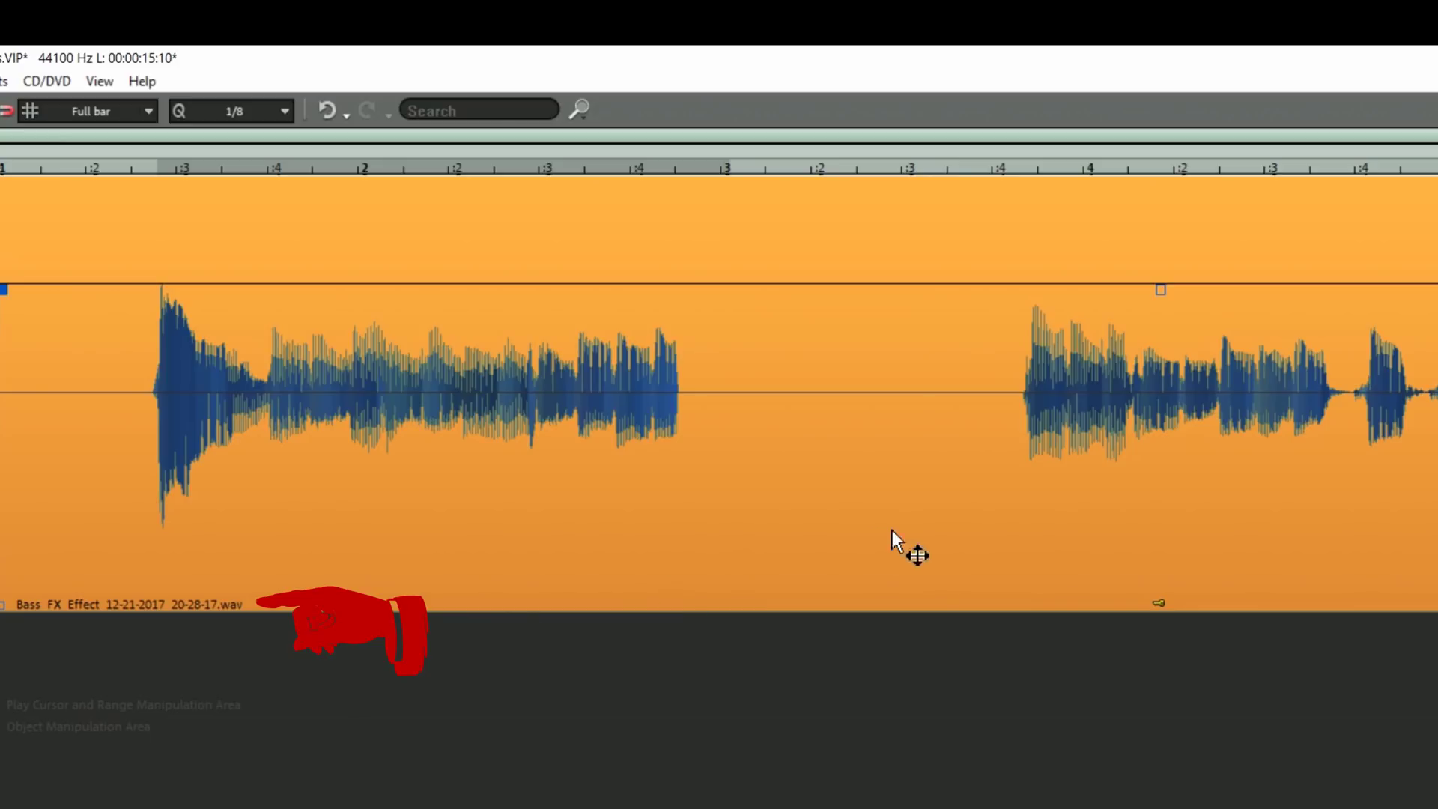
Step: In the Bass clip's Object Editor, swap its audio file back to Bass.wav
{"action": "double_click", "coordinate": [927, 529]}
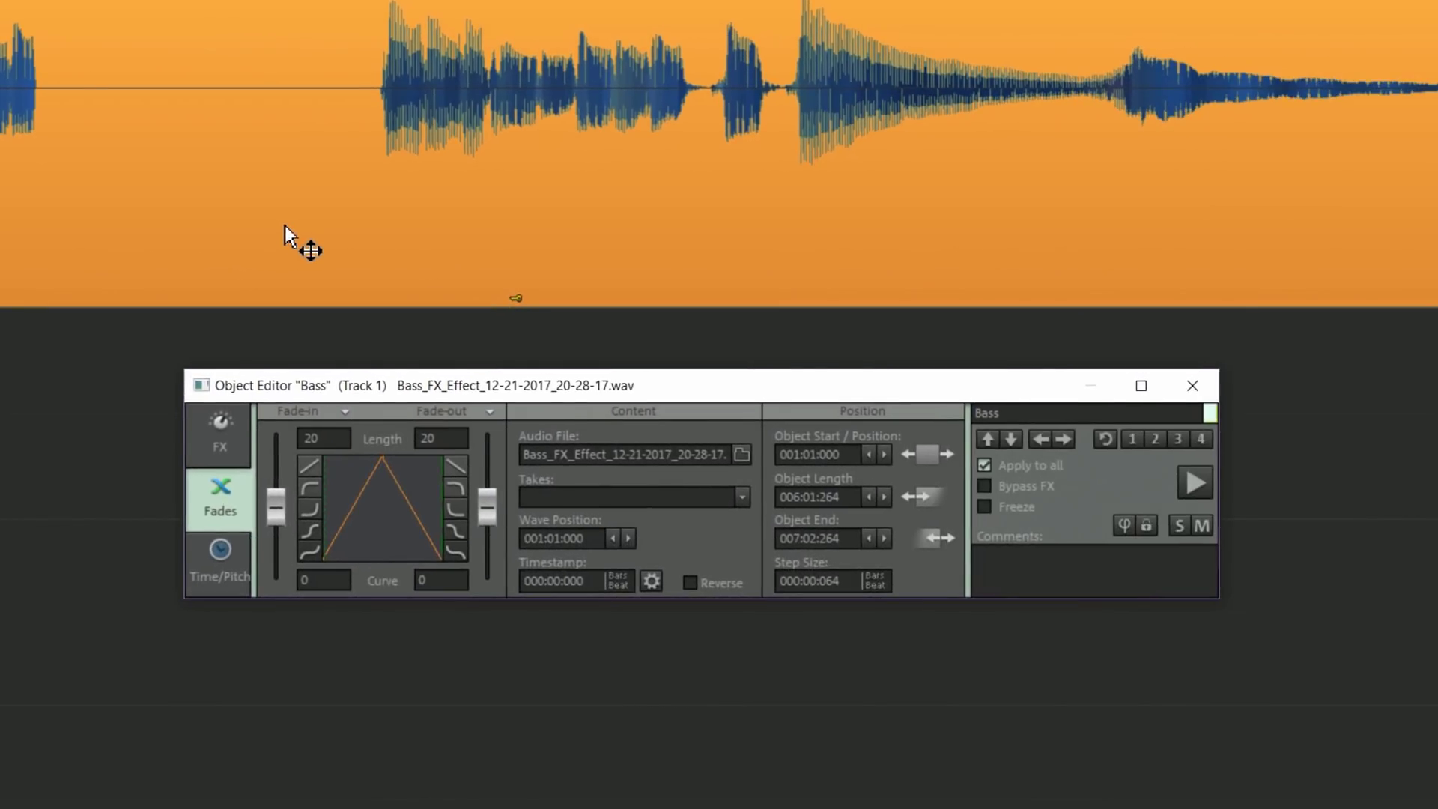
{"action": "left_click", "coordinate": [741, 454]}
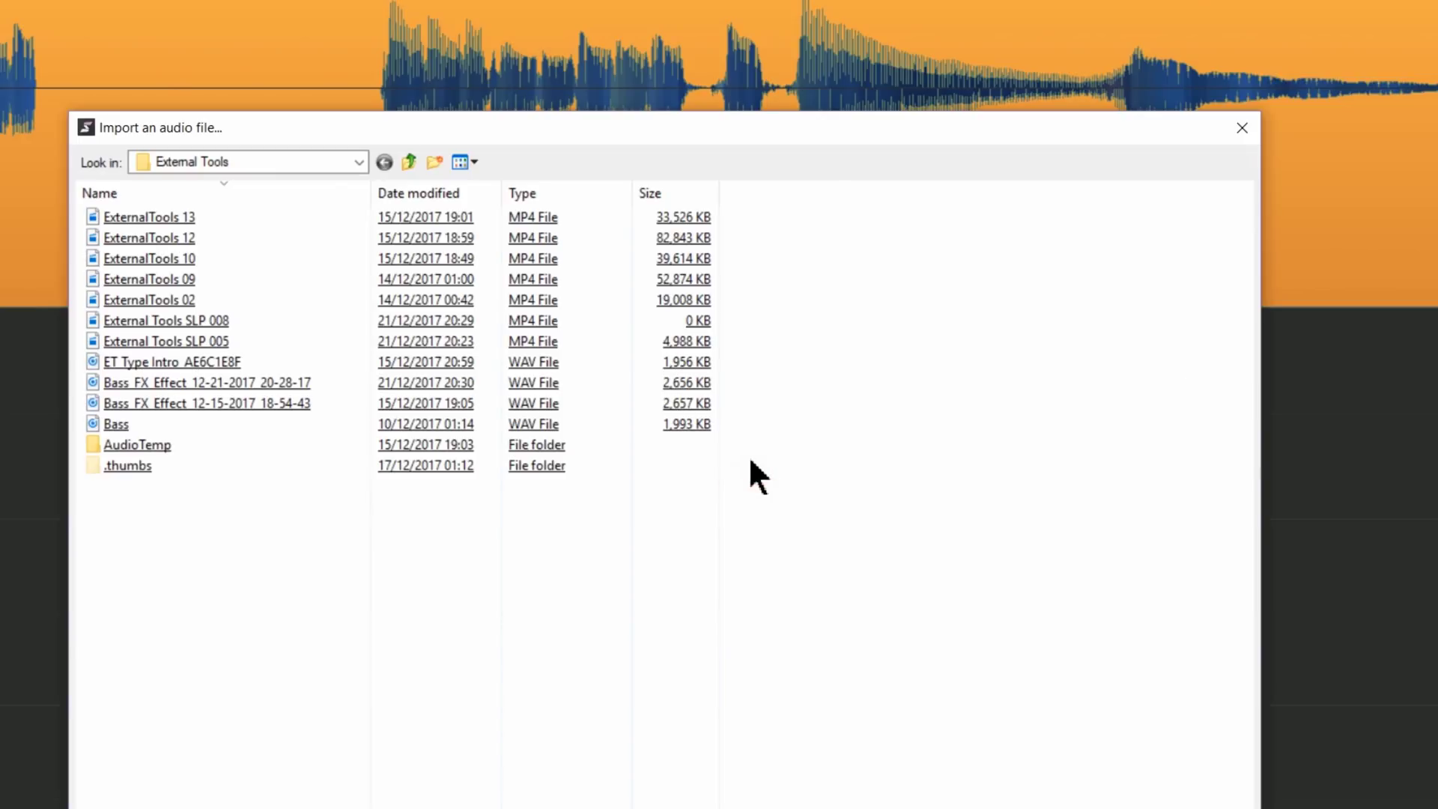
{"action": "double_click", "coordinate": [121, 432]}
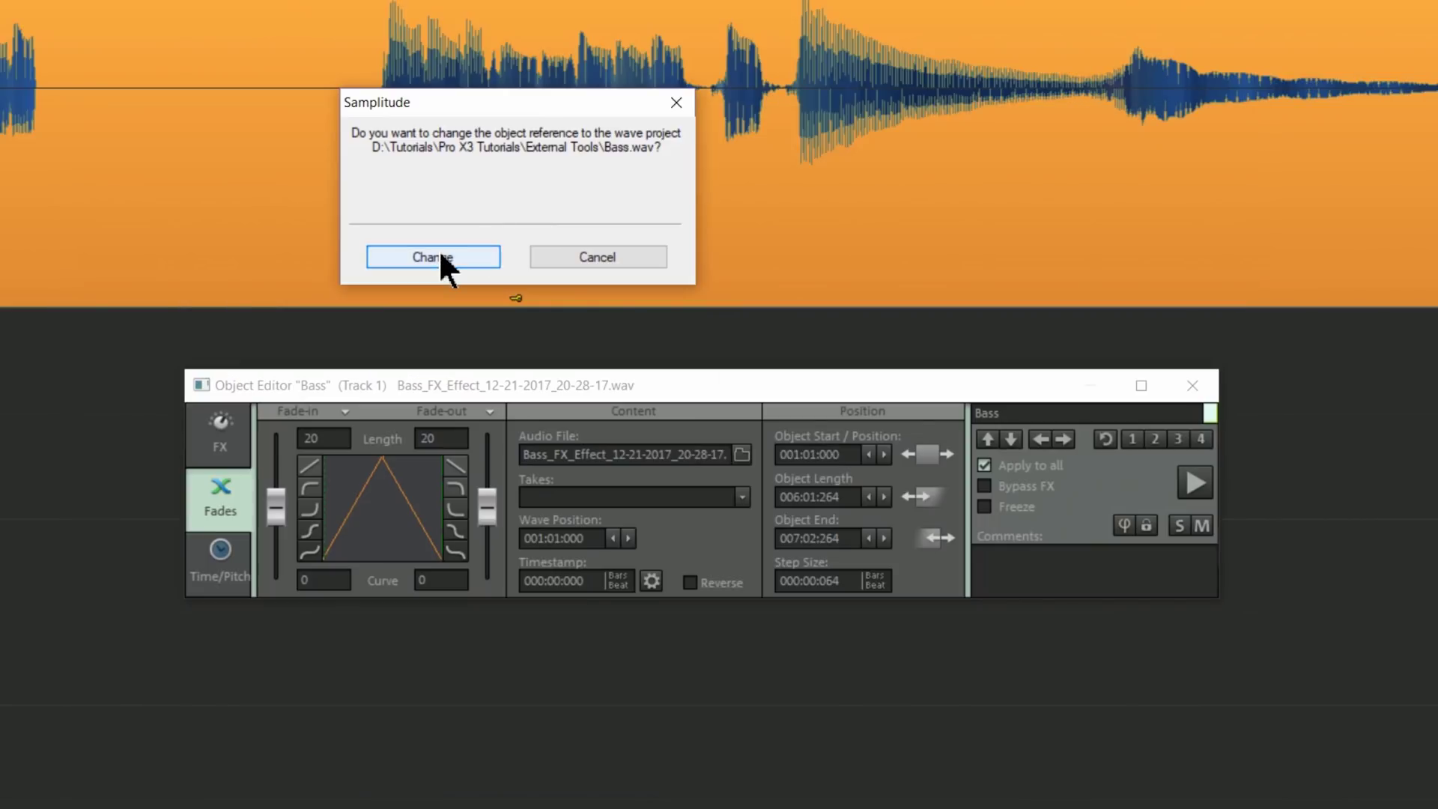
{"action": "left_click", "coordinate": [440, 257]}
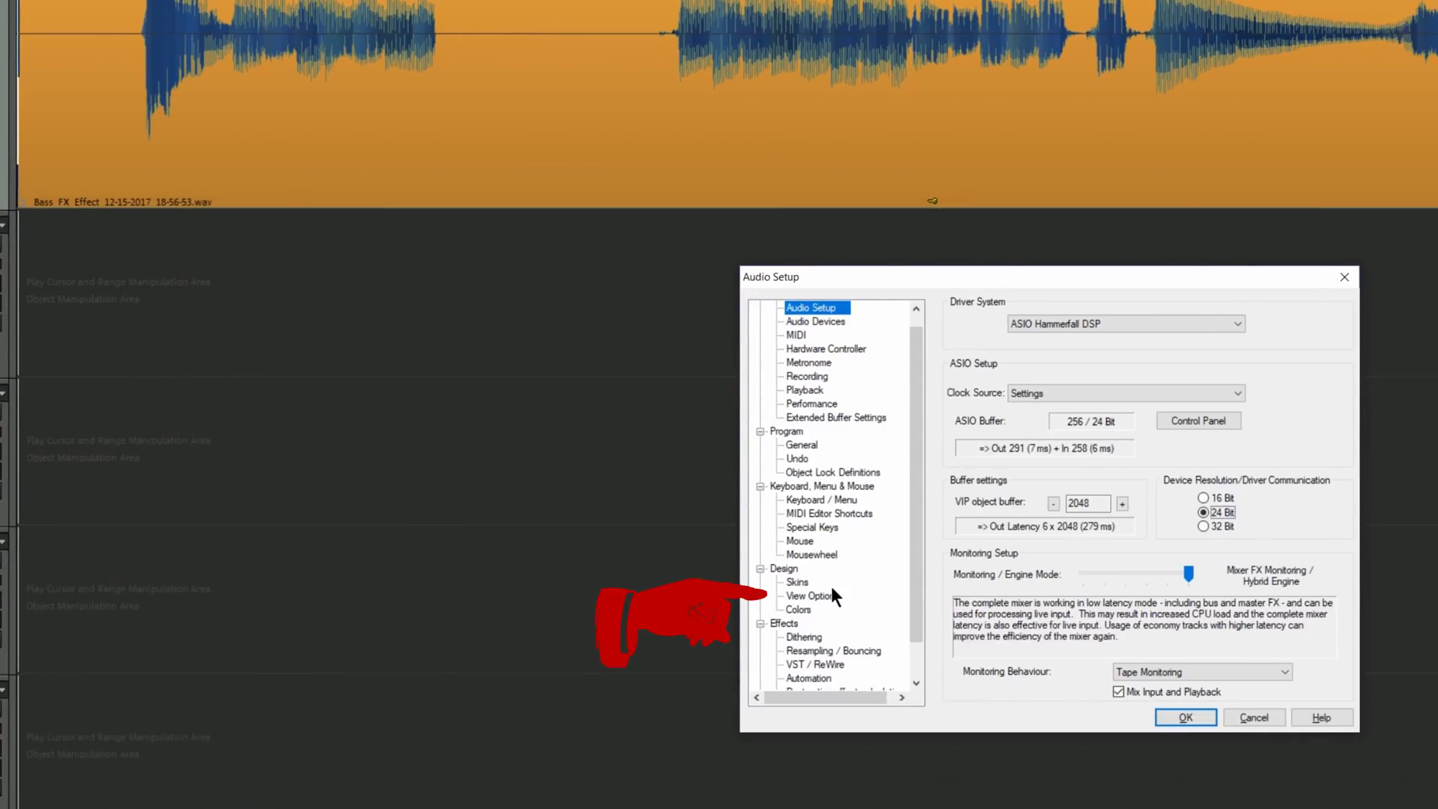
Step: Tick File Name under Objects in Design > View Options and apply it
{"action": "left_click", "coordinate": [831, 593]}
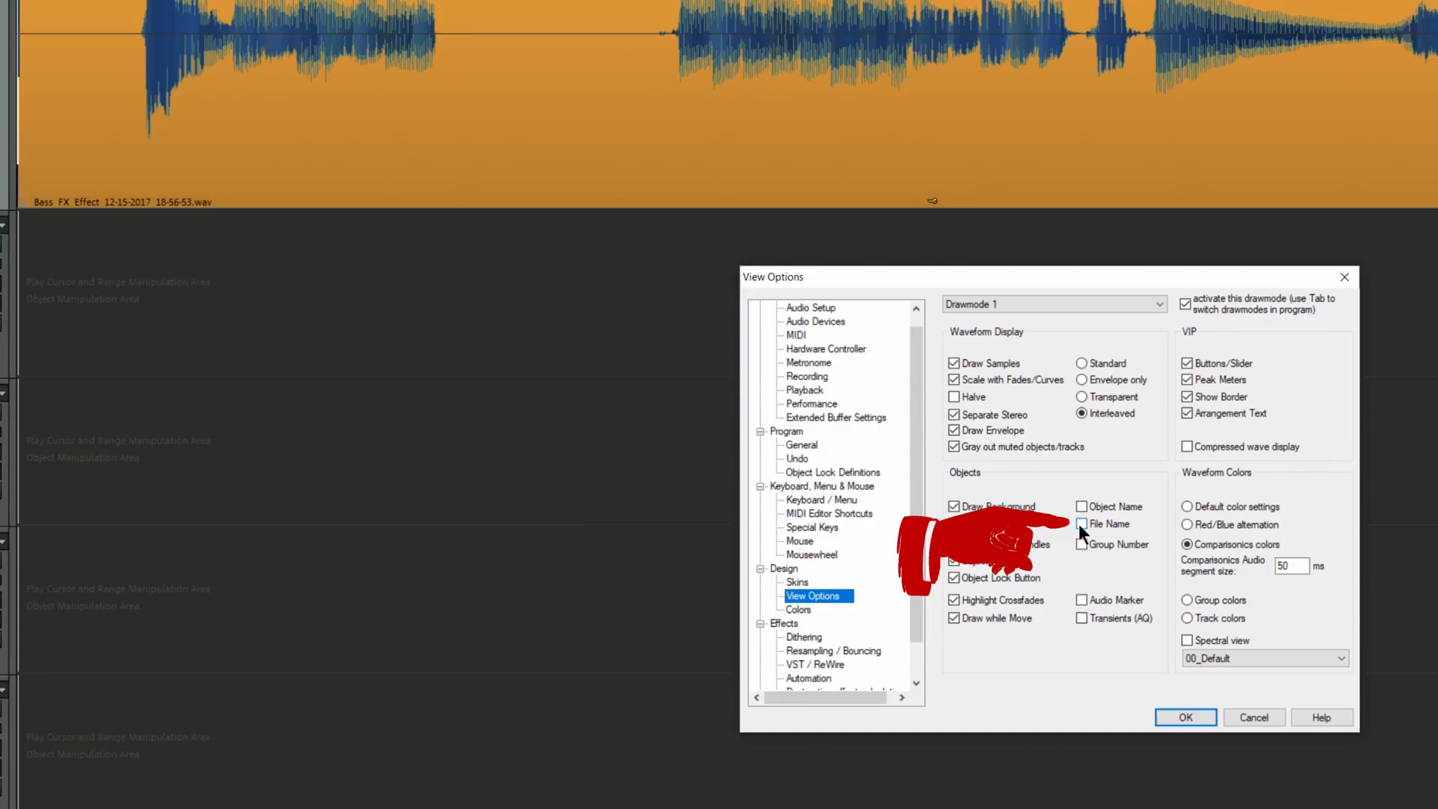
{"action": "left_click", "coordinate": [1169, 715]}
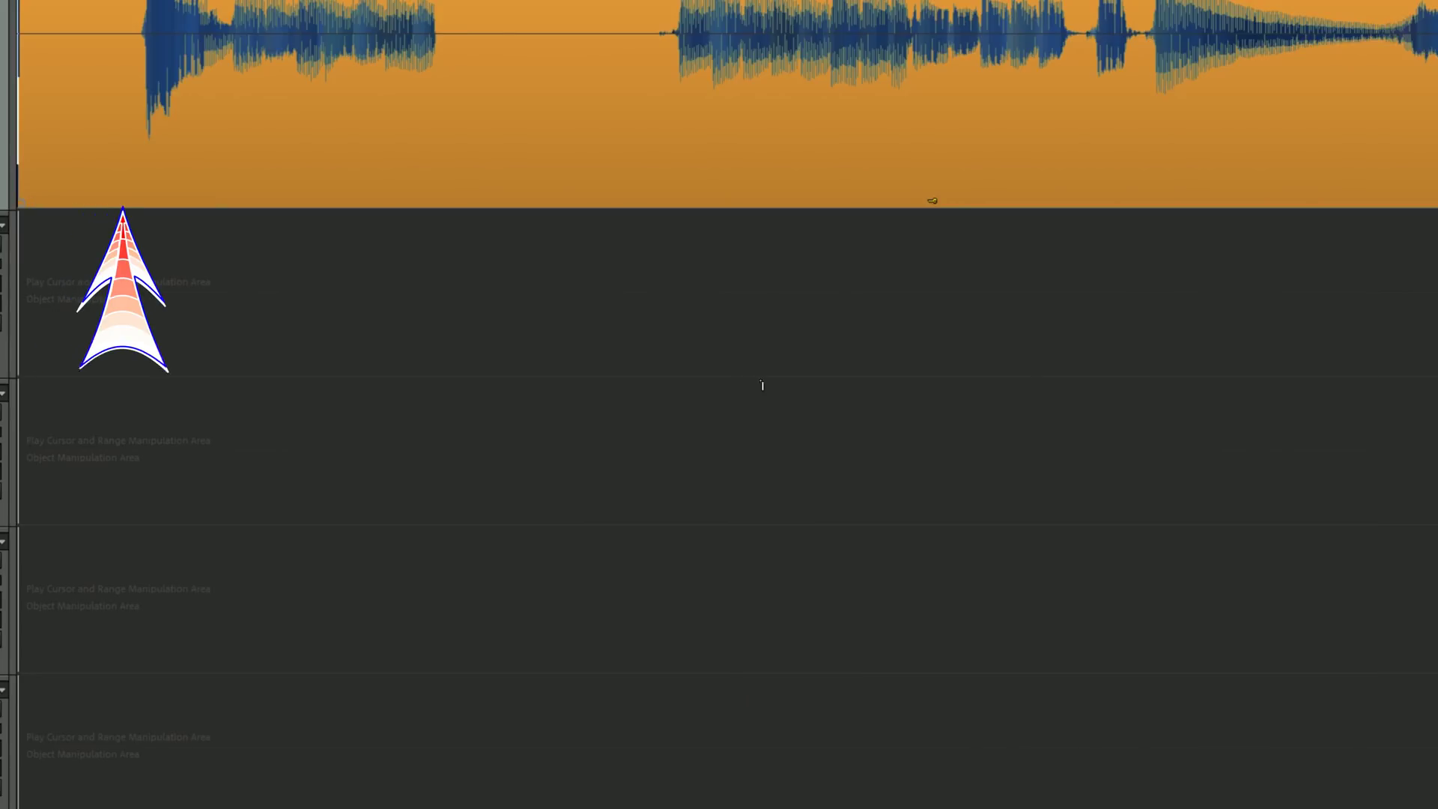
{"action": "key", "text": "y"}
{"action": "scroll", "coordinate": [824, 667], "scroll_direction": "down", "scroll_amount": 1}
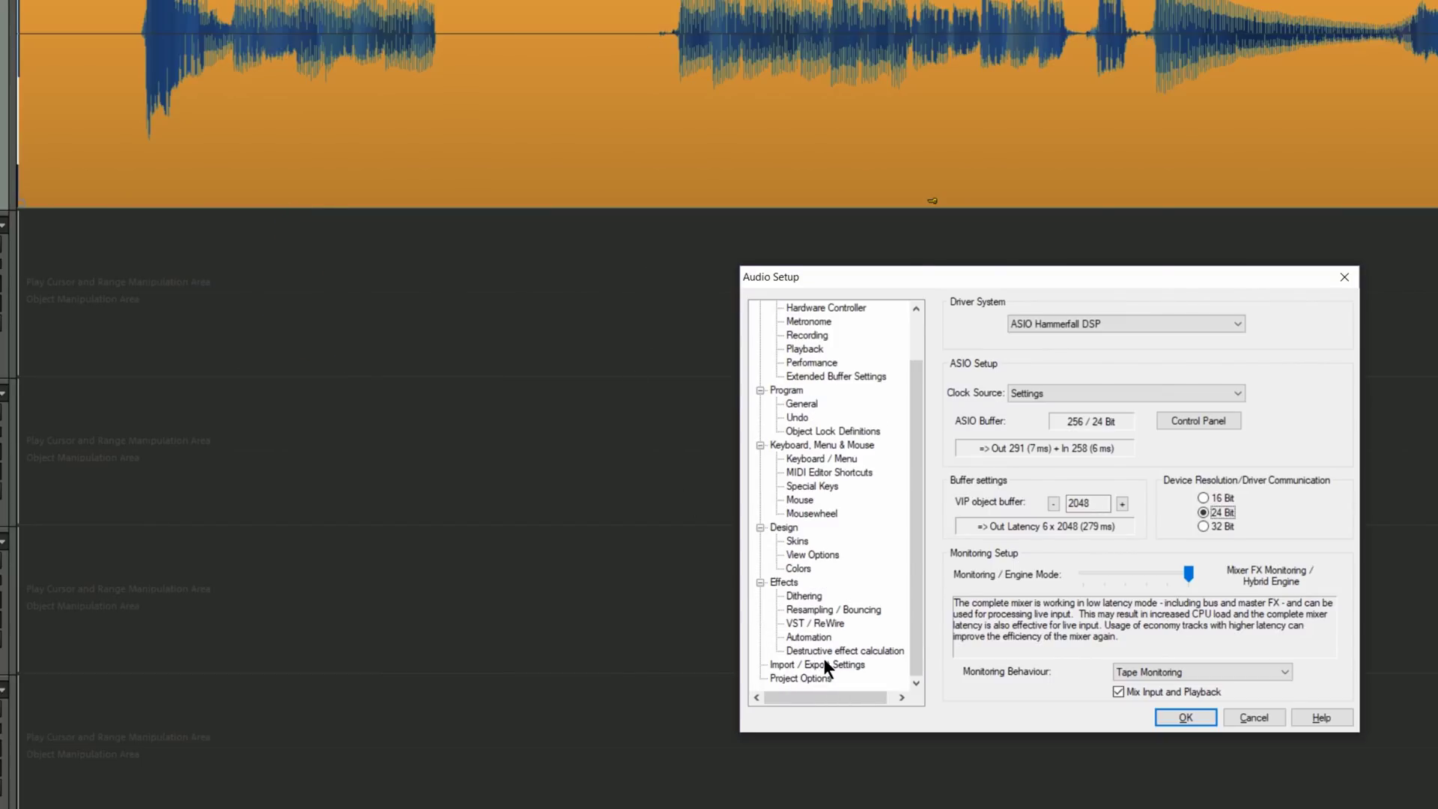
{"action": "left_click", "coordinate": [816, 555]}
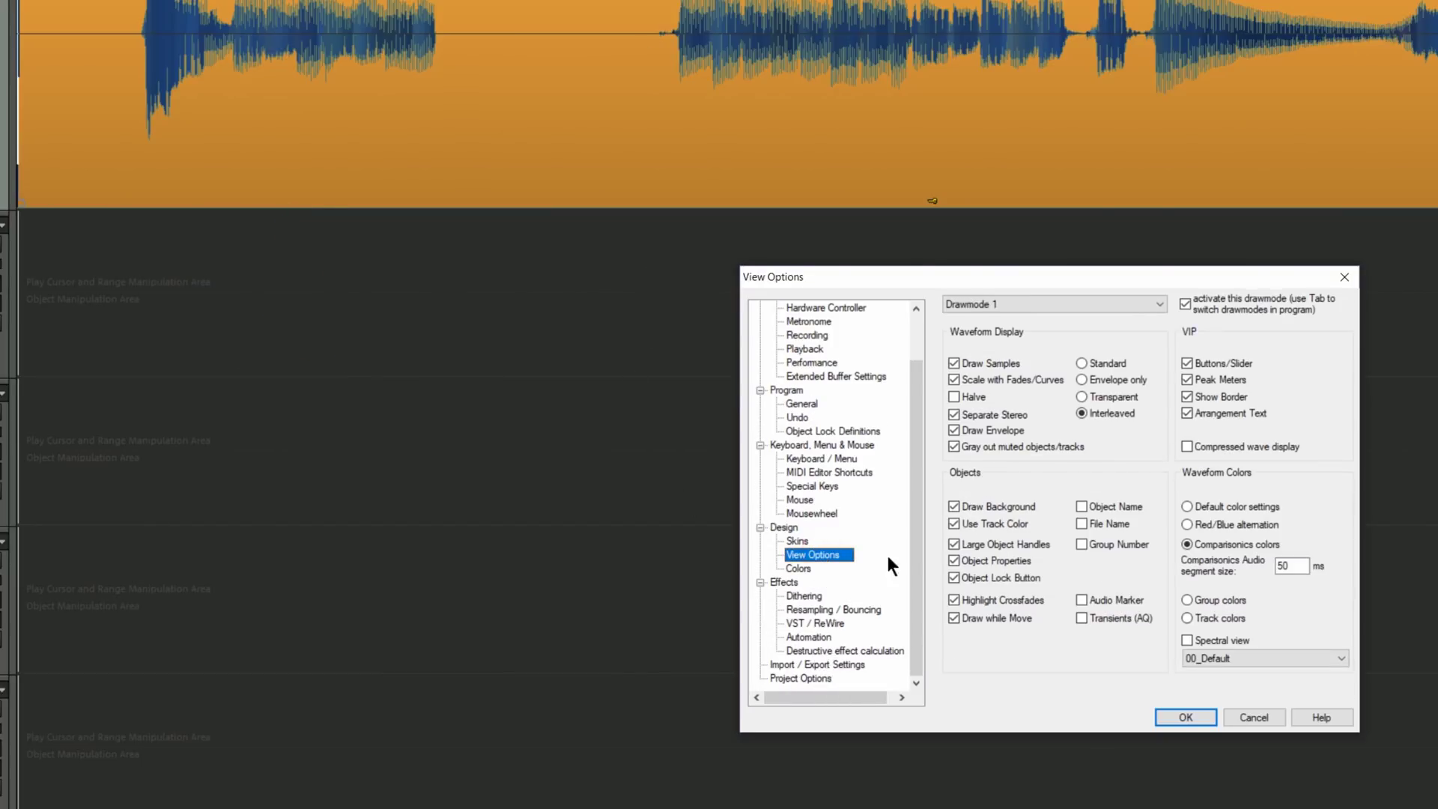
{"action": "left_click", "coordinate": [1083, 523]}
{"action": "left_click", "coordinate": [1177, 721]}
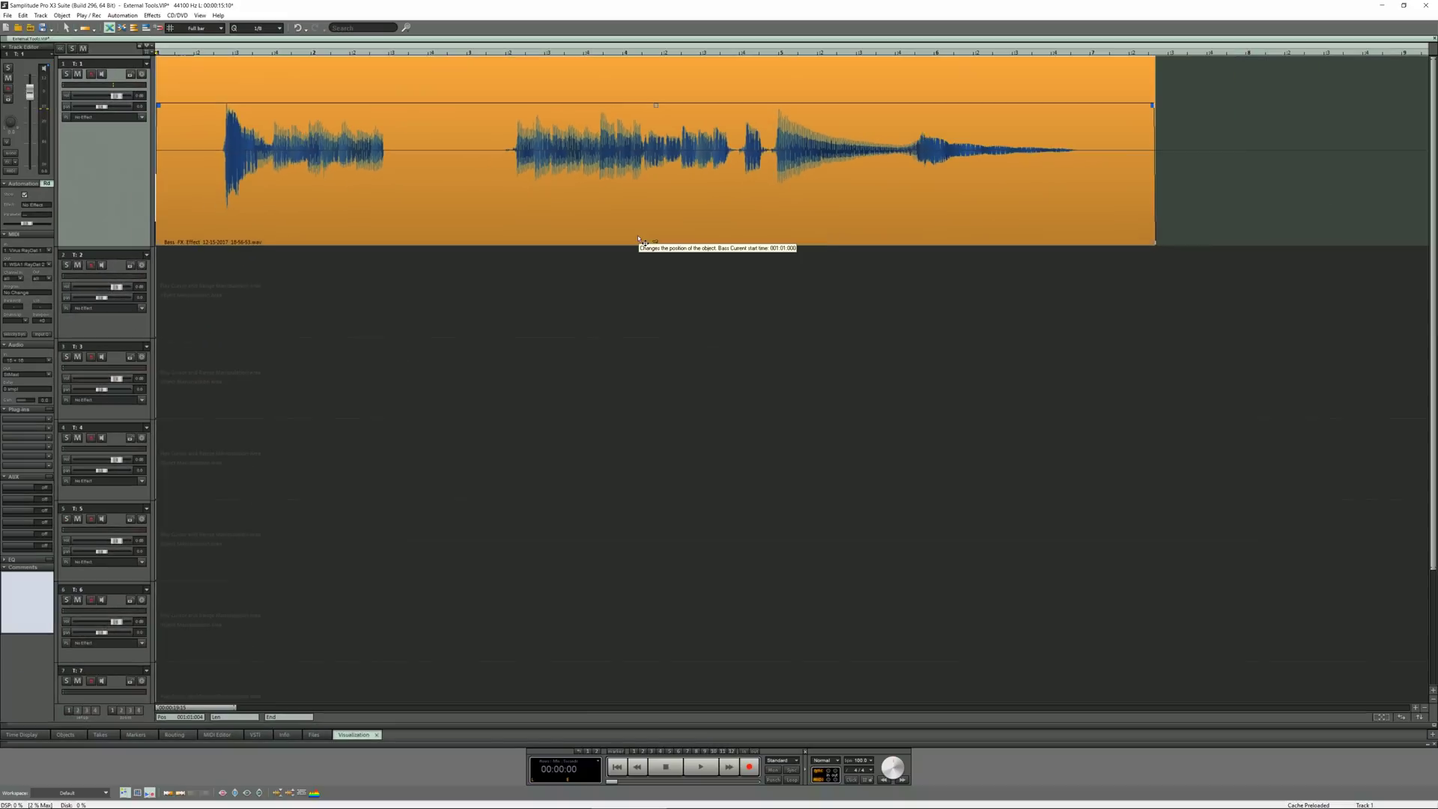